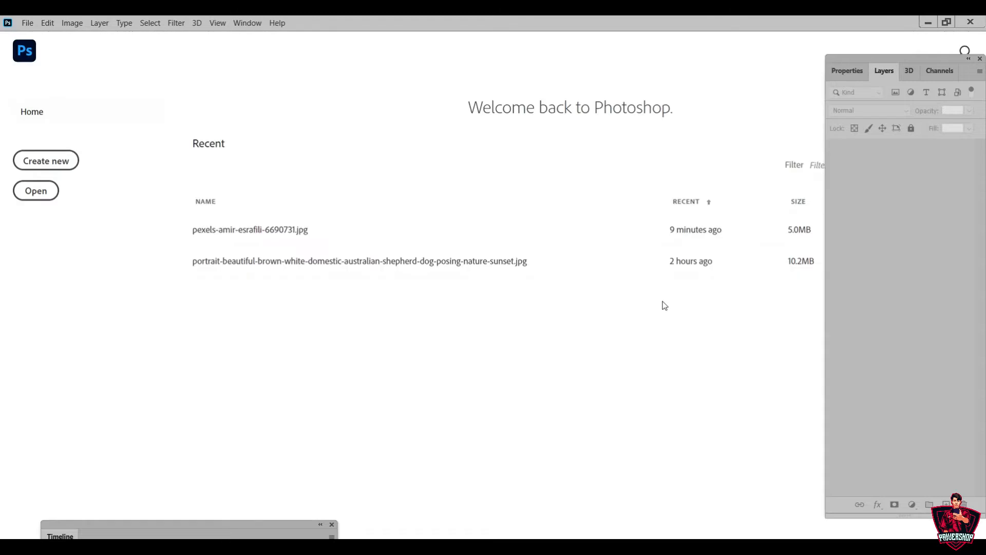
Open pexels-amir-esrafili-6690731.jpg from the Downloads folder and unlock its Background layer.
{"action": "left_click", "coordinate": [27, 23]}
{"action": "left_click", "coordinate": [58, 47]}
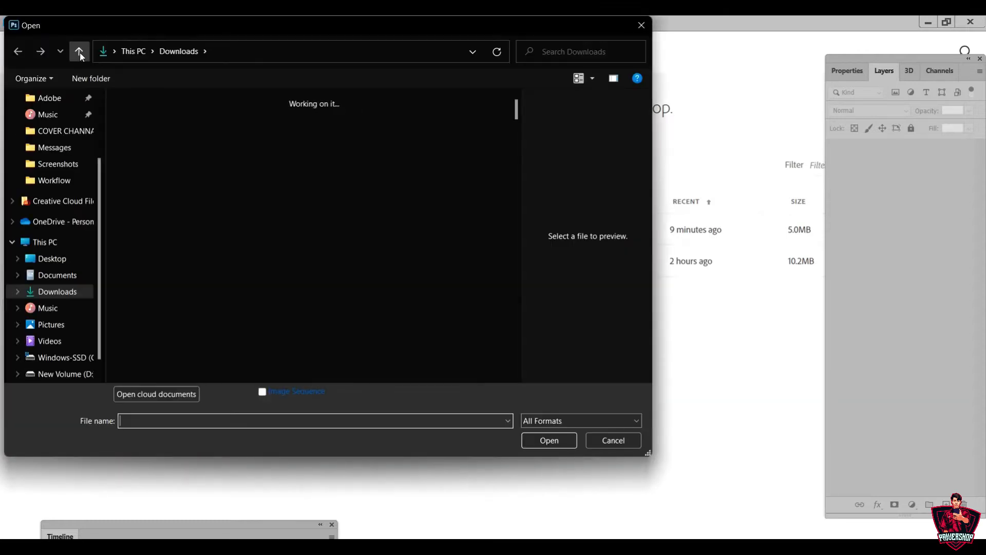
{"action": "left_click", "coordinate": [217, 123]}
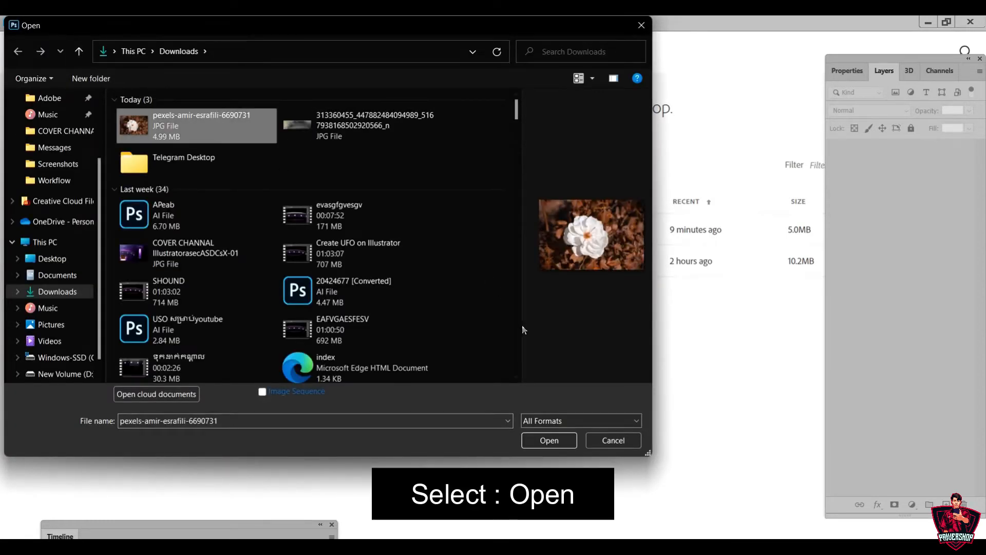
{"action": "left_click", "coordinate": [564, 440]}
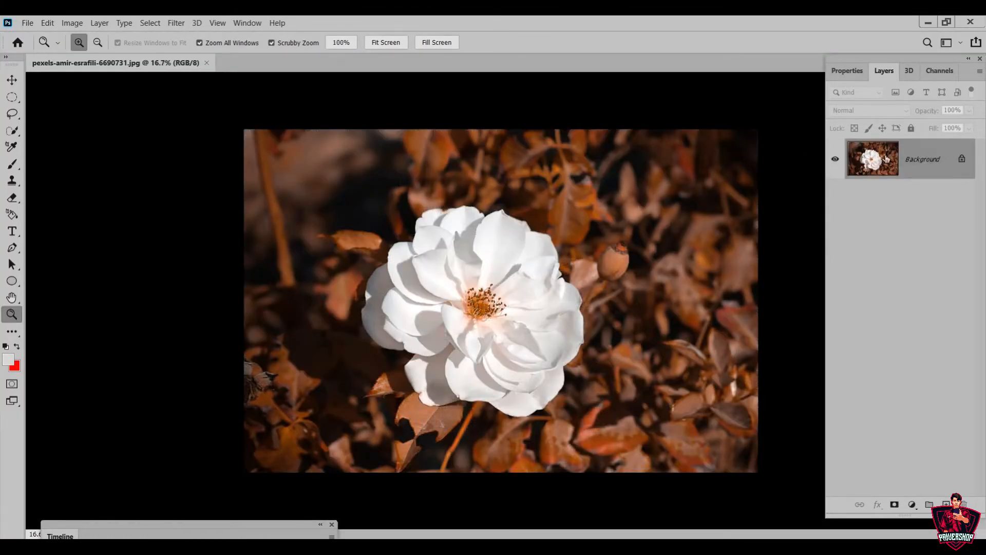
{"action": "left_click", "coordinate": [961, 159]}
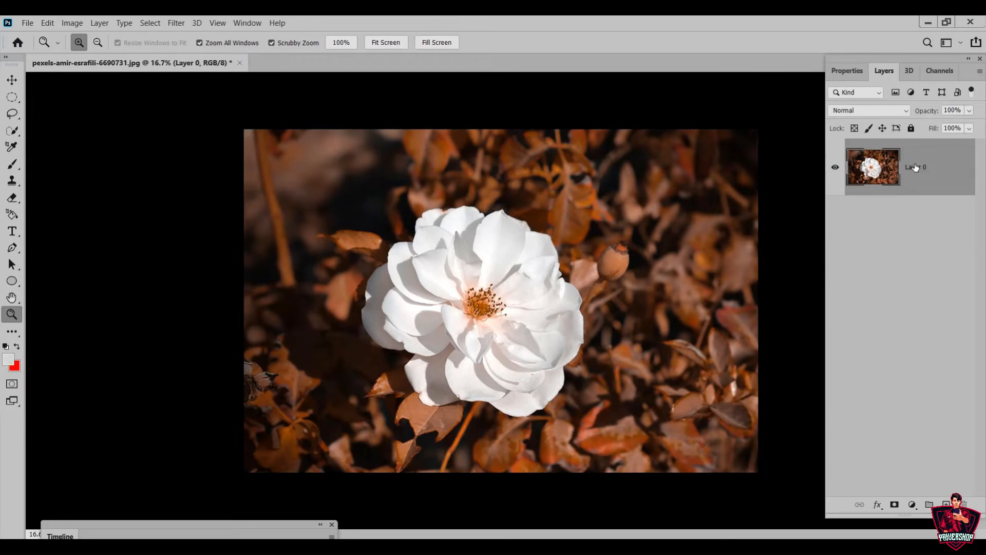
Select the whole image and subtract the white flower from the selection with the Quick Selection tool.
{"action": "left_click", "coordinate": [156, 25]}
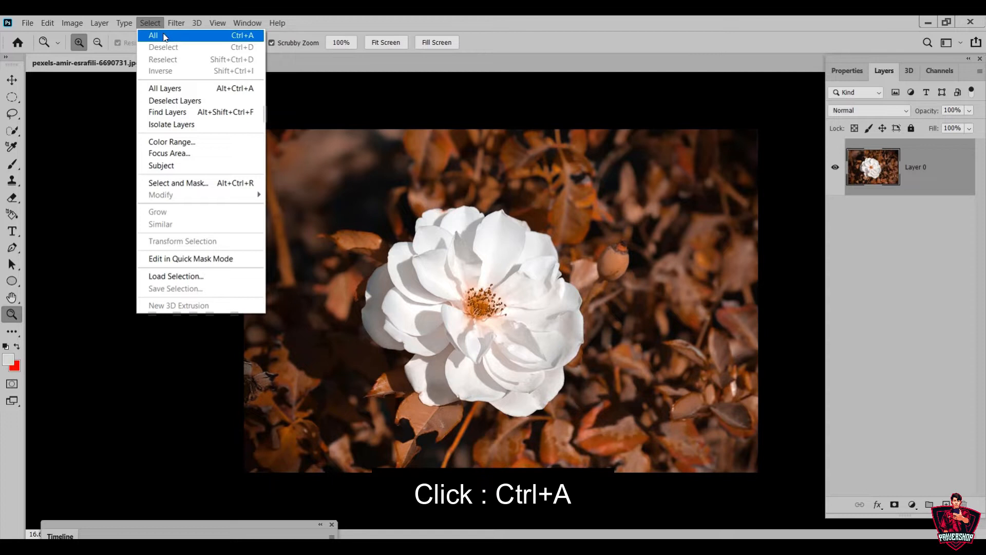
{"action": "left_click", "coordinate": [191, 39]}
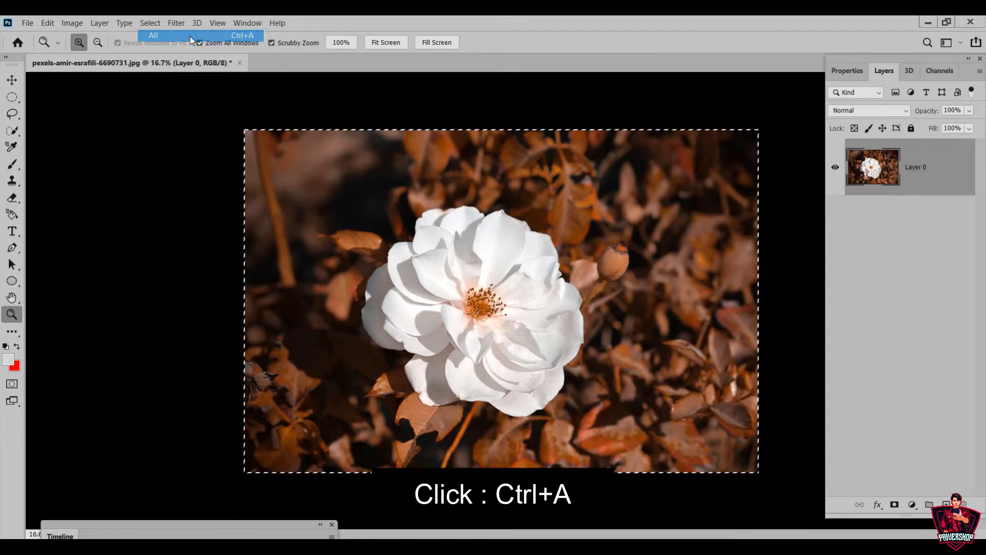
{"action": "left_click", "coordinate": [17, 133]}
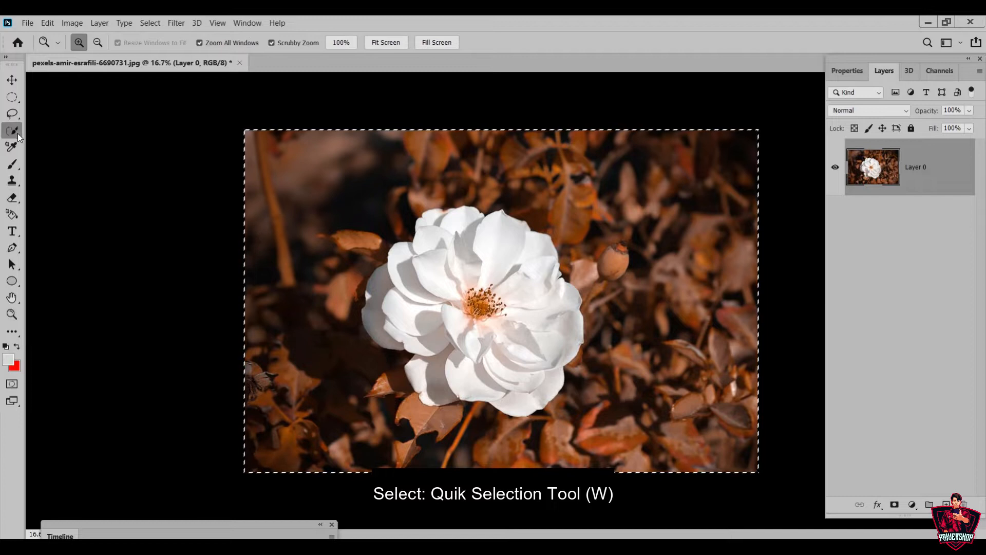
{"action": "mouse_move", "coordinate": [466, 278]}
{"action": "left_mouse_down"}
{"action": "mouse_move", "coordinate": [393, 274]}
{"action": "mouse_move", "coordinate": [379, 288]}
{"action": "mouse_move", "coordinate": [442, 309]}
{"action": "mouse_move", "coordinate": [476, 334]}
{"action": "mouse_move", "coordinate": [468, 366]}
{"action": "mouse_move", "coordinate": [423, 378]}
{"action": "mouse_move", "coordinate": [489, 364]}
{"action": "mouse_move", "coordinate": [576, 308]}
{"action": "left_mouse_up"}
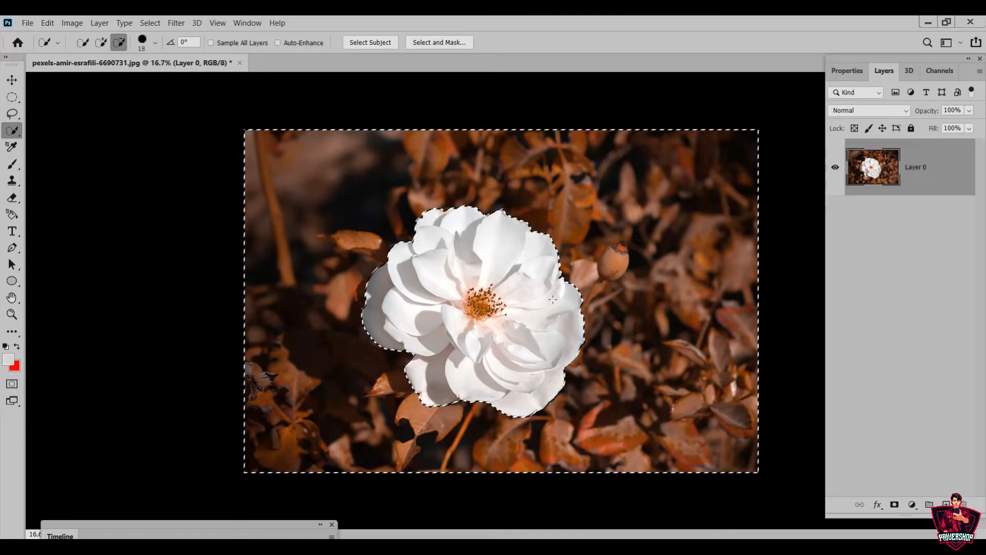
Add a Solid Color fill layer in 00ff18 over the selected background and set its blend mode to Hue.
{"action": "left_click", "coordinate": [912, 505]}
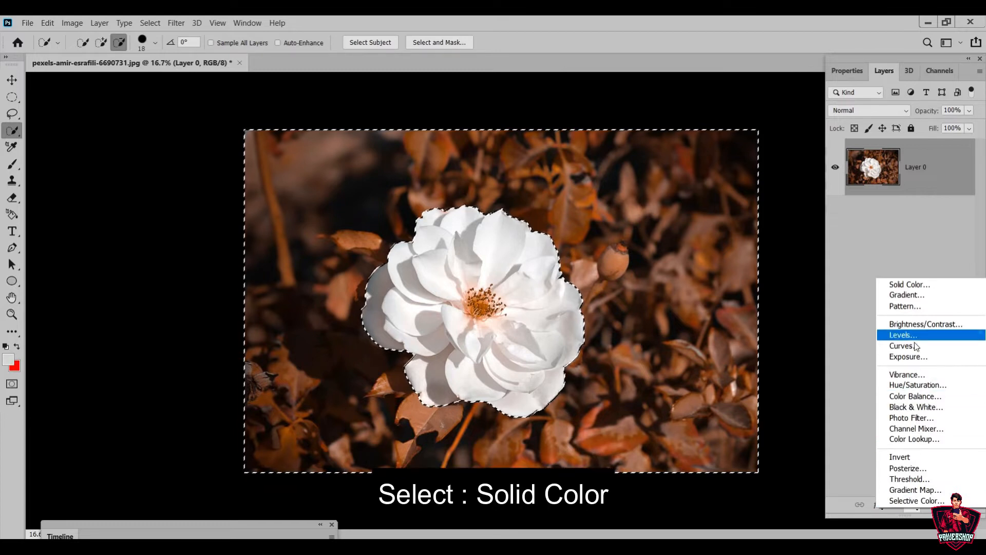
{"action": "left_click", "coordinate": [953, 285]}
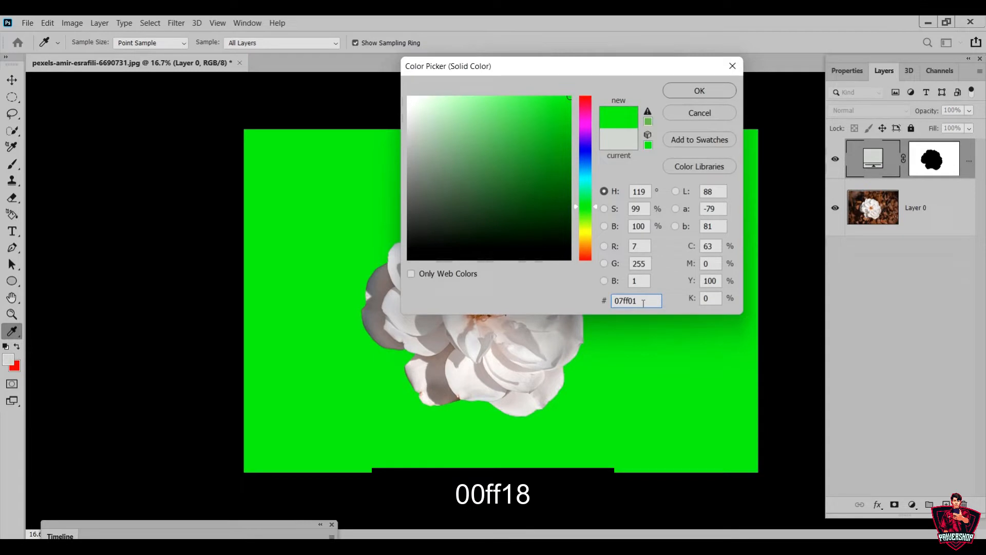
{"action": "left_click_drag", "start_coordinate": [643, 302], "coordinate": [595, 289]}
{"action": "key", "text": "BackSpace"}
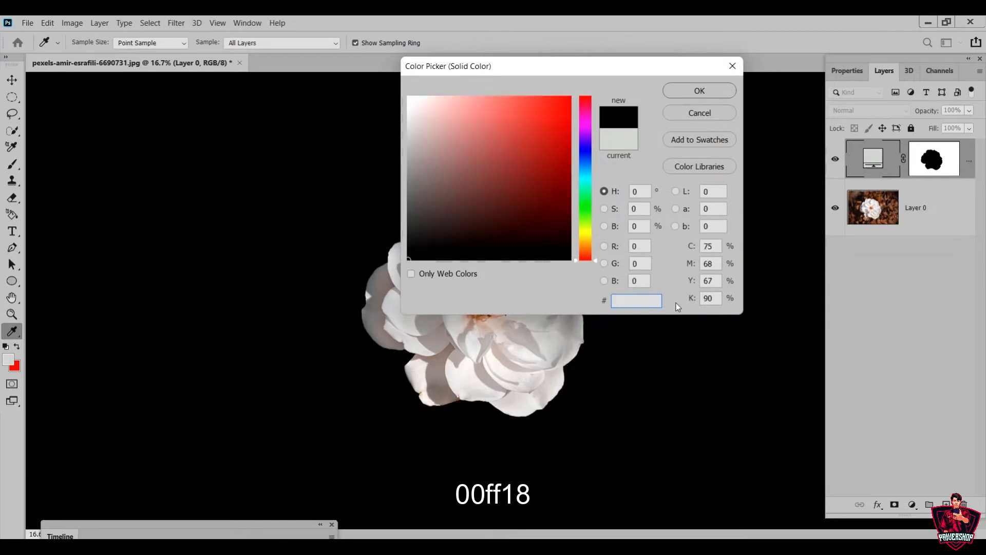
{"action": "type", "text": "00ff18"}
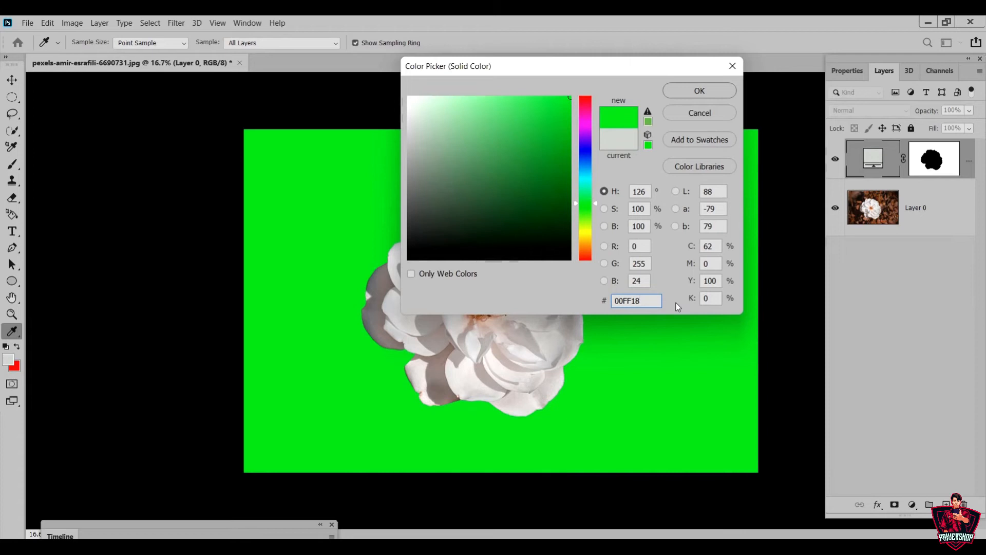
{"action": "left_click", "coordinate": [726, 93]}
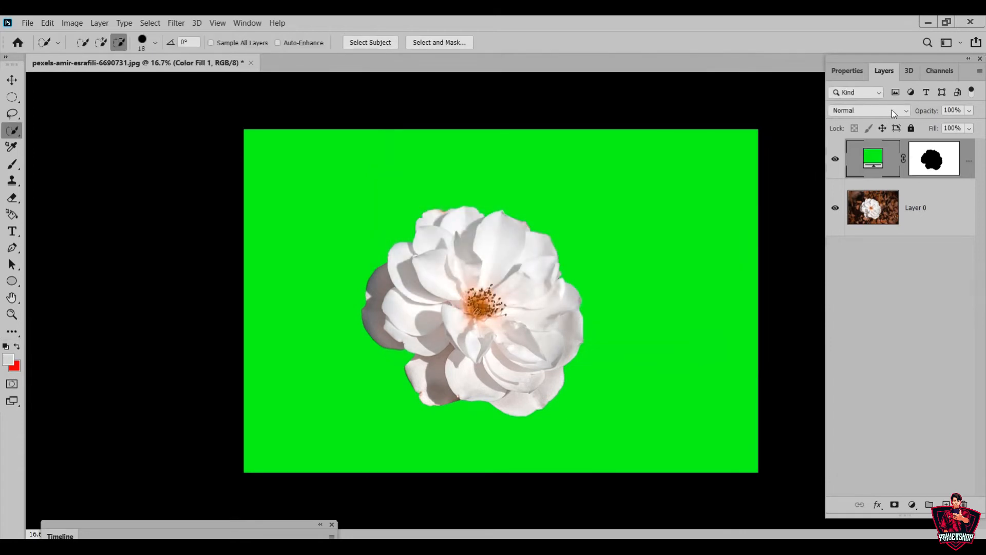
{"action": "left_click", "coordinate": [892, 109]}
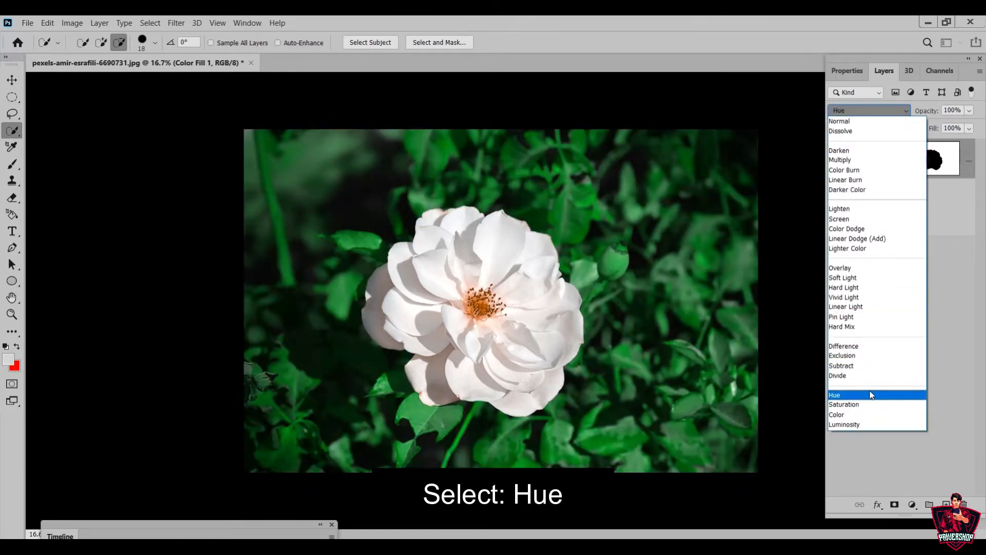
{"action": "left_click", "coordinate": [889, 396]}
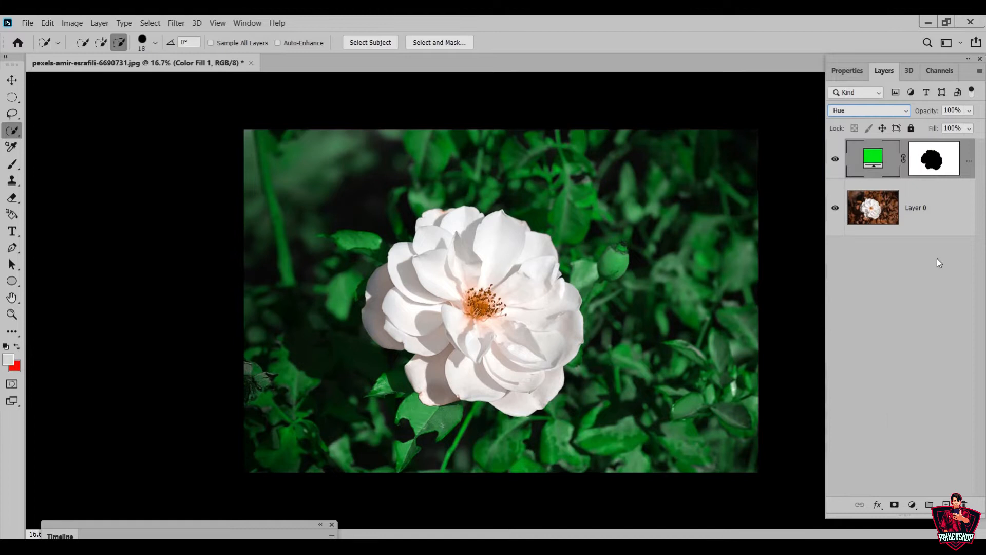
Select the white flower on Layer 0 with the Quick Selection tool.
{"action": "left_click", "coordinate": [932, 220]}
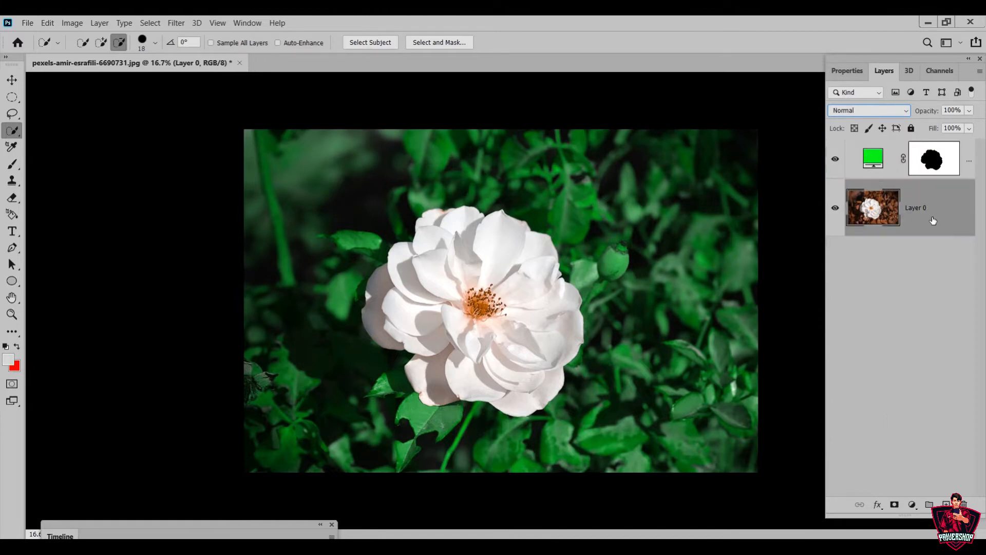
{"action": "left_click", "coordinate": [10, 132]}
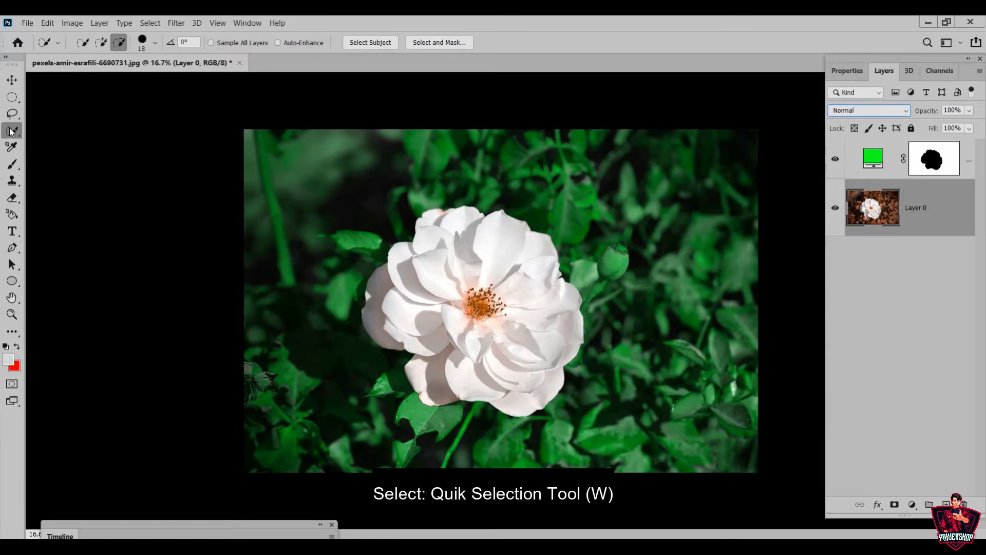
{"action": "mouse_move", "coordinate": [484, 288]}
{"action": "left_mouse_down"}
{"action": "mouse_move", "coordinate": [424, 283]}
{"action": "mouse_move", "coordinate": [416, 310]}
{"action": "mouse_move", "coordinate": [372, 295]}
{"action": "mouse_move", "coordinate": [454, 305]}
{"action": "mouse_move", "coordinate": [498, 345]}
{"action": "mouse_move", "coordinate": [418, 373]}
{"action": "left_mouse_up"}
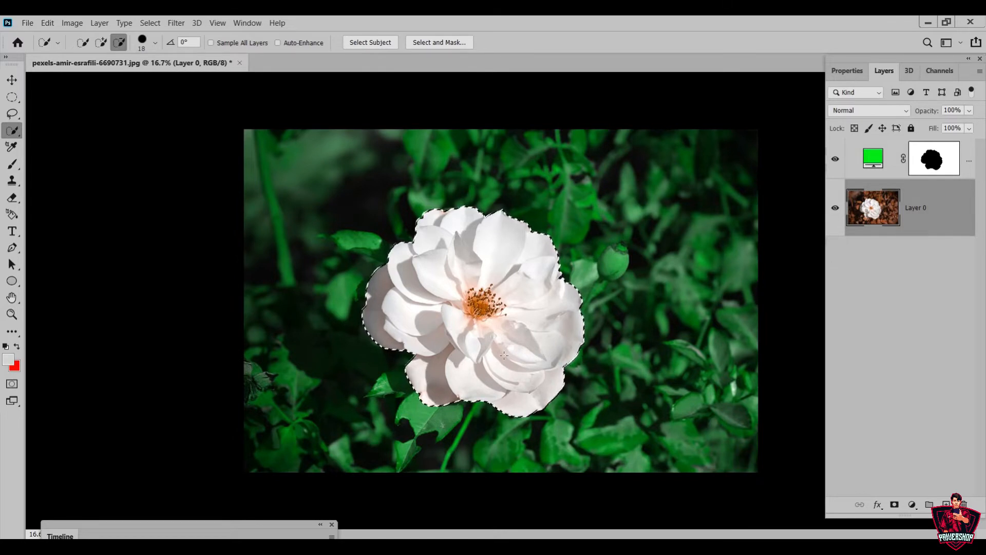
Add a Gradient fill layer over the selected flower using the Black, White preset from the Basics group.
{"action": "left_click", "coordinate": [913, 505]}
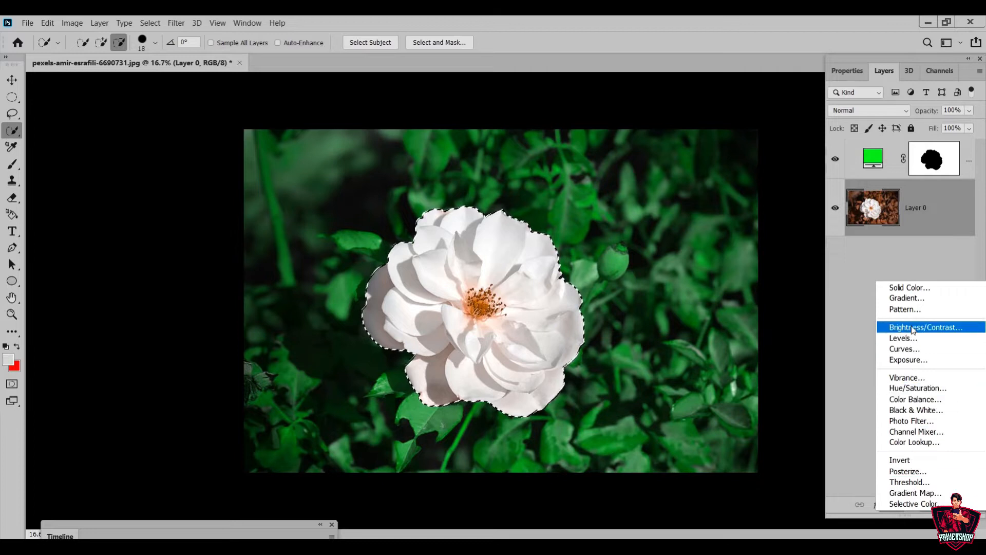
{"action": "left_click", "coordinate": [951, 302]}
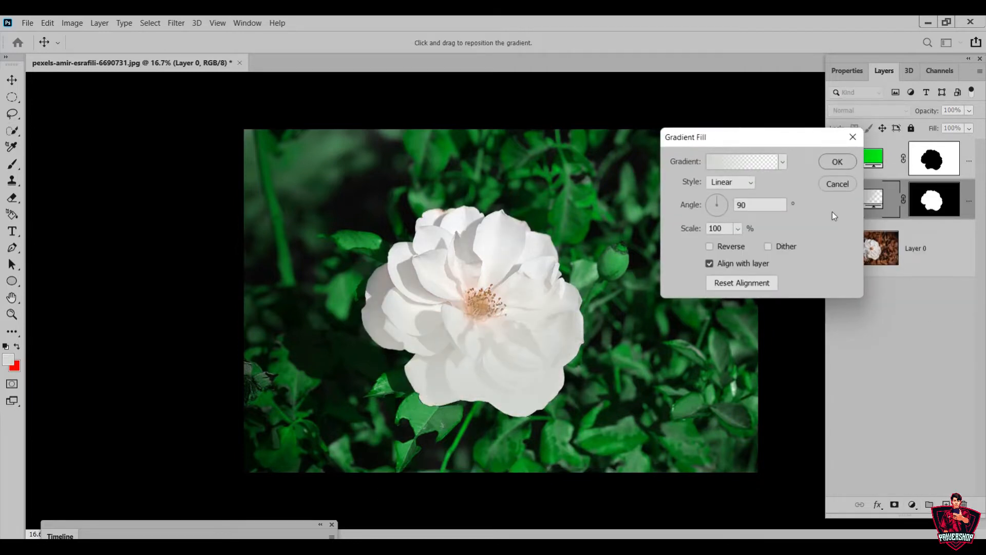
{"action": "left_click", "coordinate": [783, 163]}
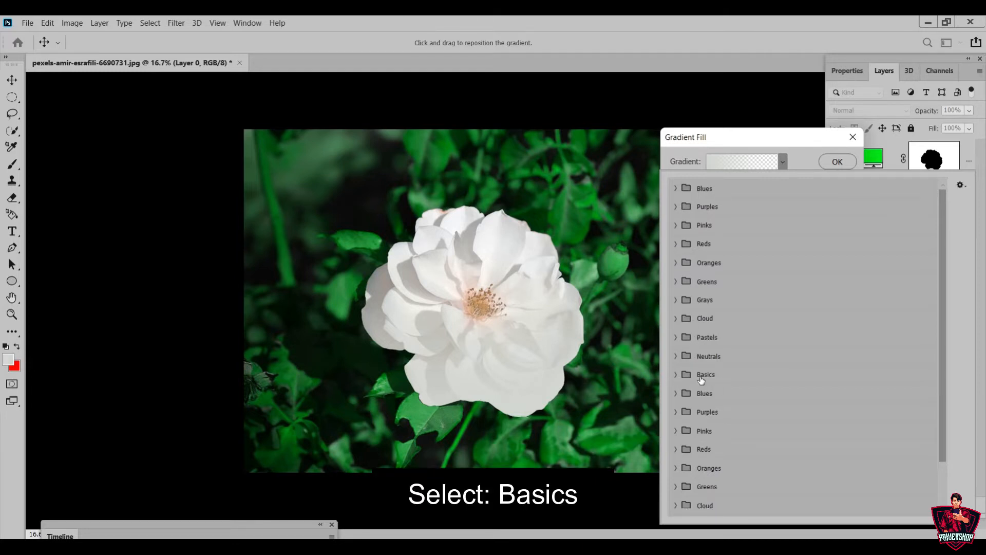
{"action": "left_click", "coordinate": [677, 378]}
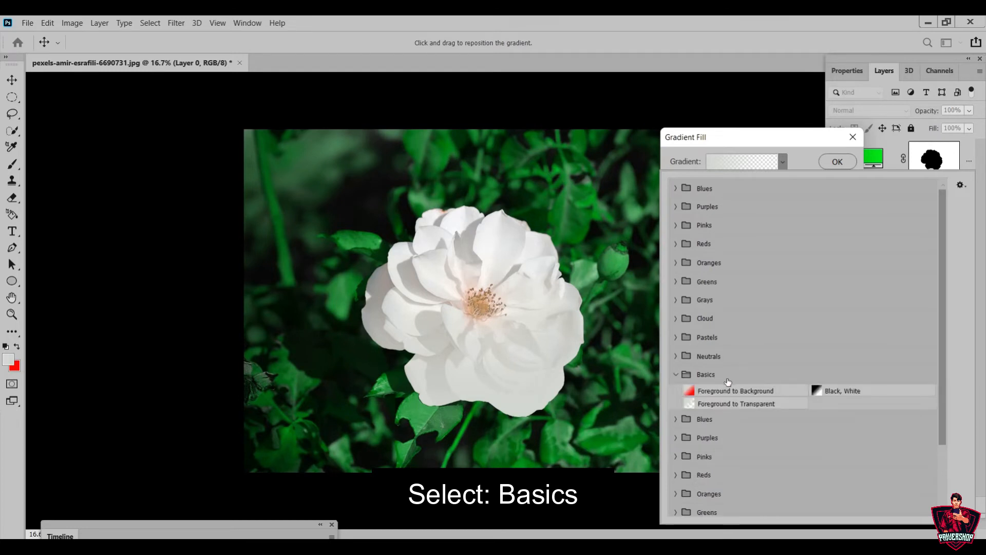
{"action": "left_click", "coordinate": [833, 392]}
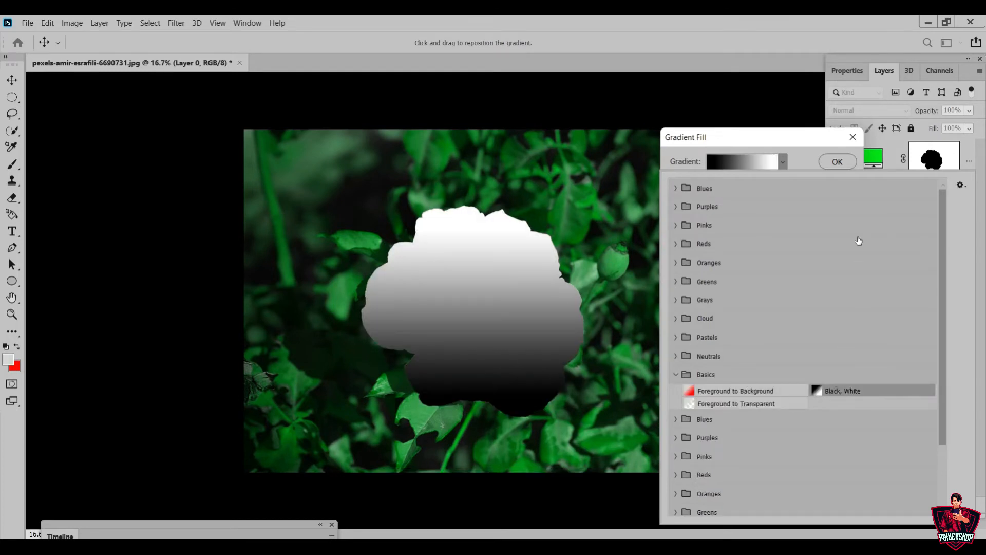
{"action": "left_click", "coordinate": [843, 144]}
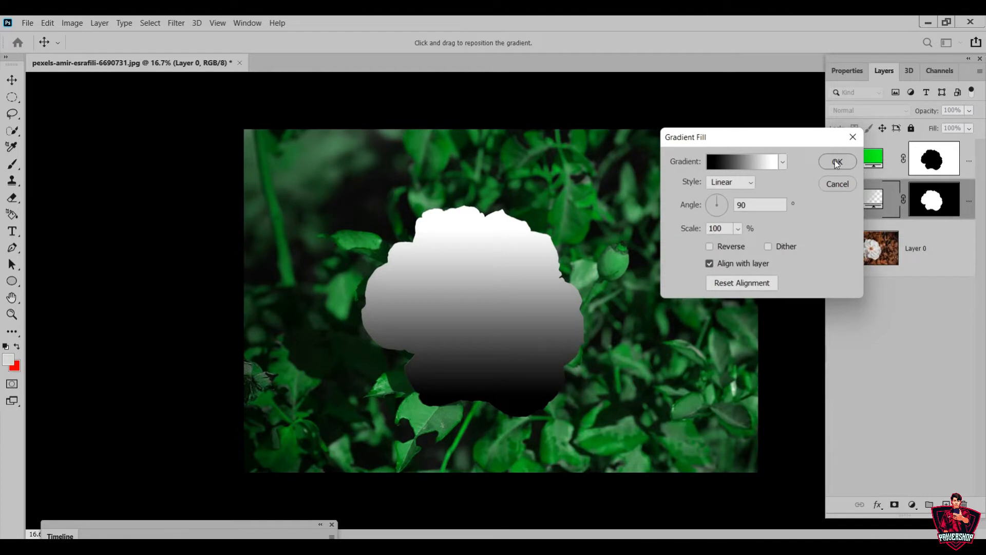
Give the flower's gradient fill a Radial style at 243% scale and set its layer's blend mode to Color Burn.
{"action": "left_click", "coordinate": [742, 183]}
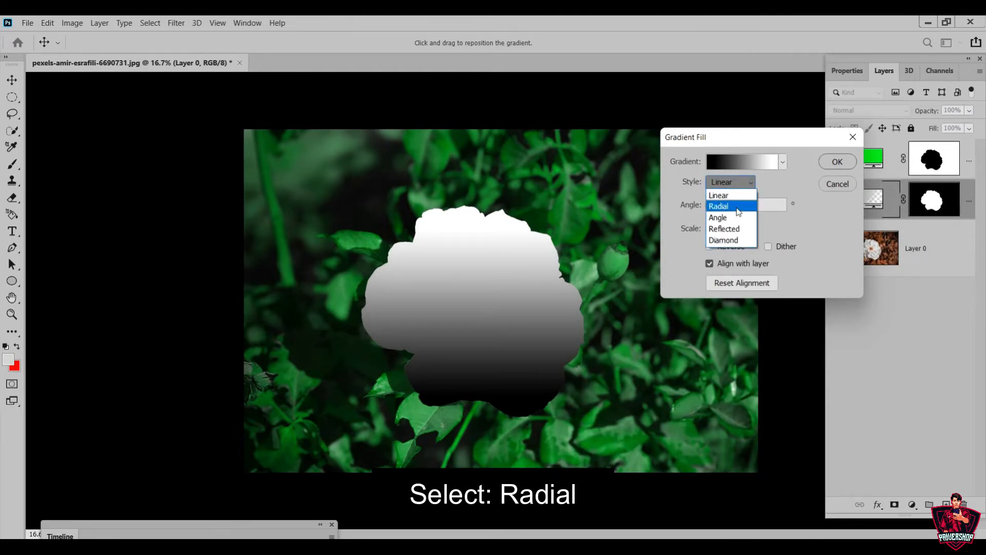
{"action": "left_click", "coordinate": [740, 206]}
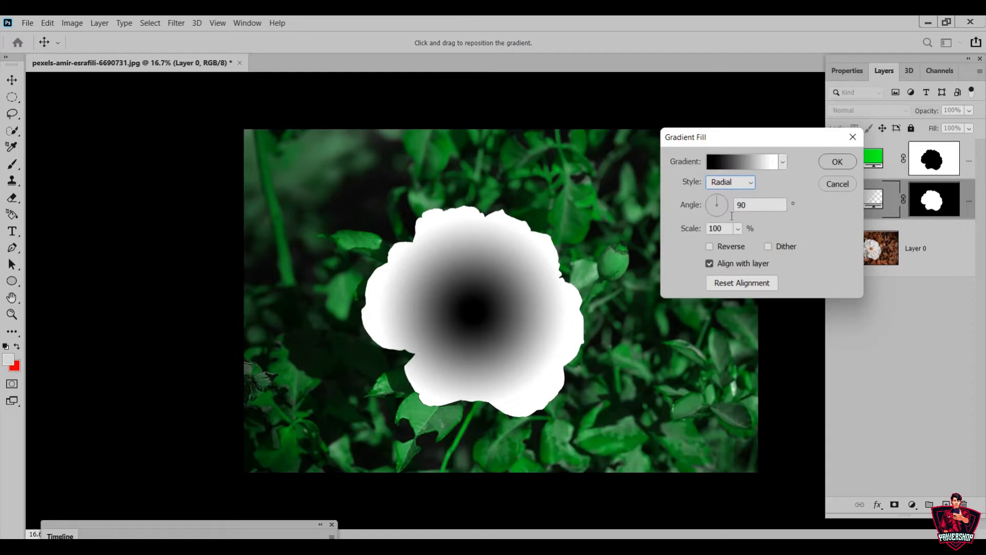
{"action": "left_click", "coordinate": [737, 229]}
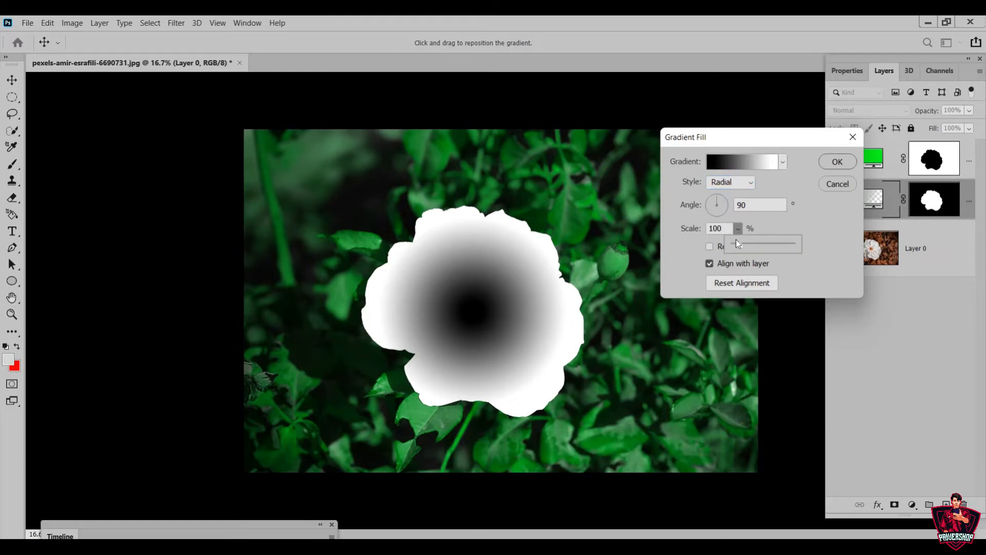
{"action": "mouse_move", "coordinate": [745, 245]}
{"action": "left_mouse_down"}
{"action": "mouse_move", "coordinate": [754, 251]}
{"action": "mouse_move", "coordinate": [747, 245]}
{"action": "left_mouse_up"}
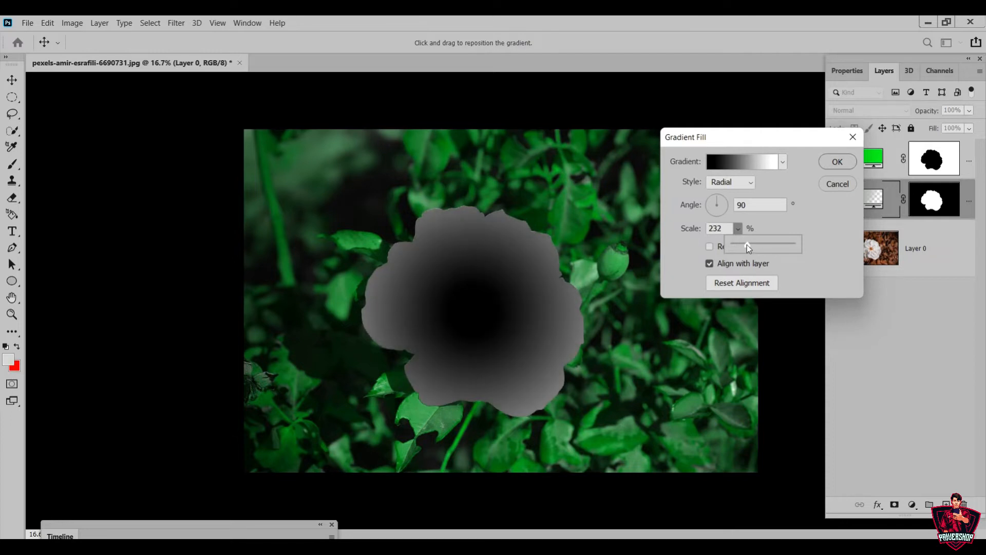
{"action": "left_click_drag", "start_coordinate": [747, 245], "coordinate": [748, 246]}
{"action": "left_click_drag", "start_coordinate": [747, 245], "coordinate": [748, 247]}
{"action": "left_click", "coordinate": [845, 162]}
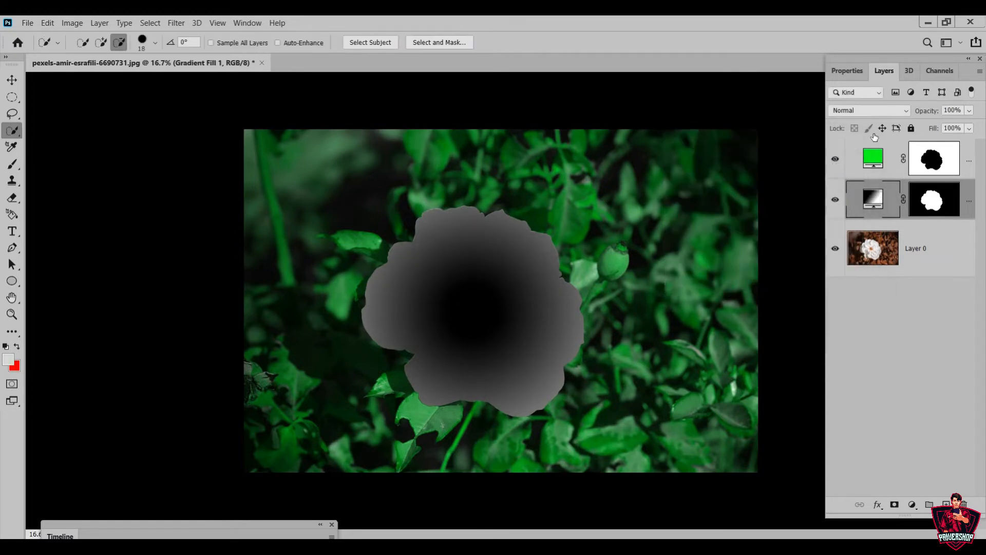
{"action": "left_click", "coordinate": [879, 107]}
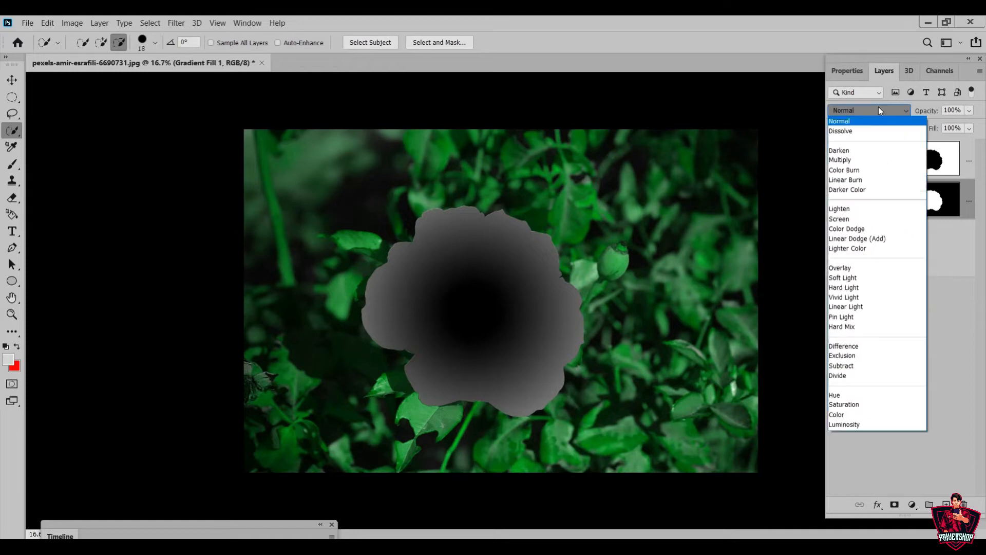
{"action": "left_click", "coordinate": [884, 175]}
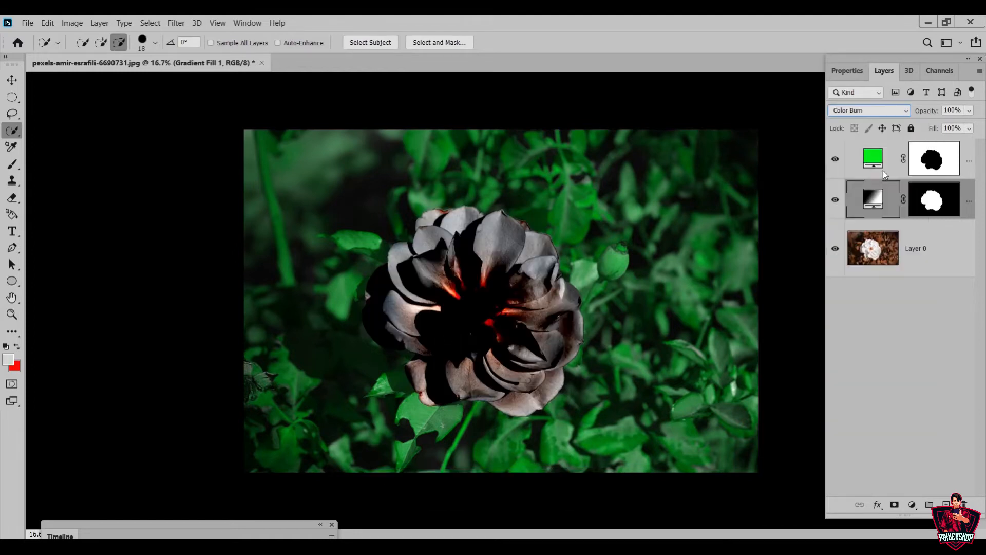
Edit the flower's gradient fill and set its black starting color stop to DD3CFF.
{"action": "double_click", "coordinate": [876, 201]}
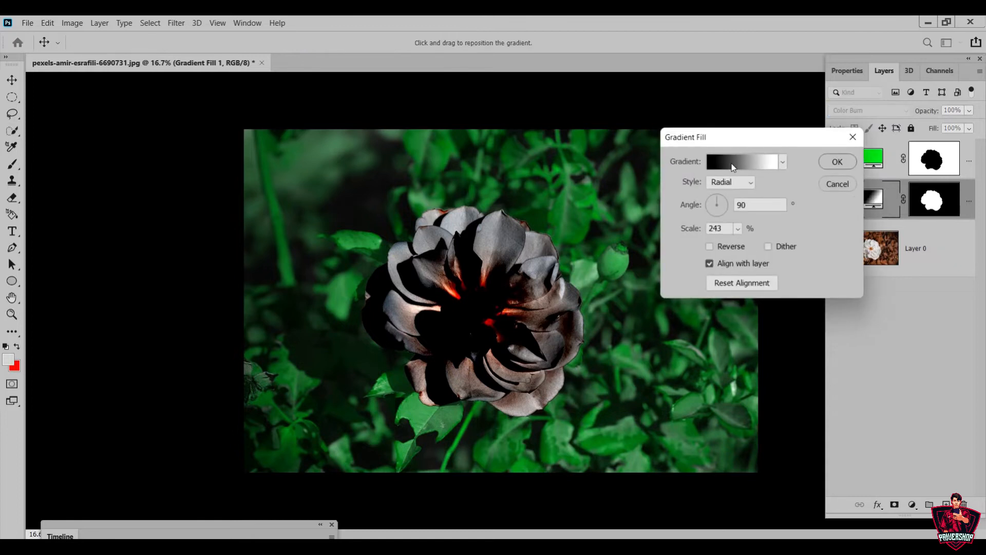
{"action": "left_click", "coordinate": [732, 164]}
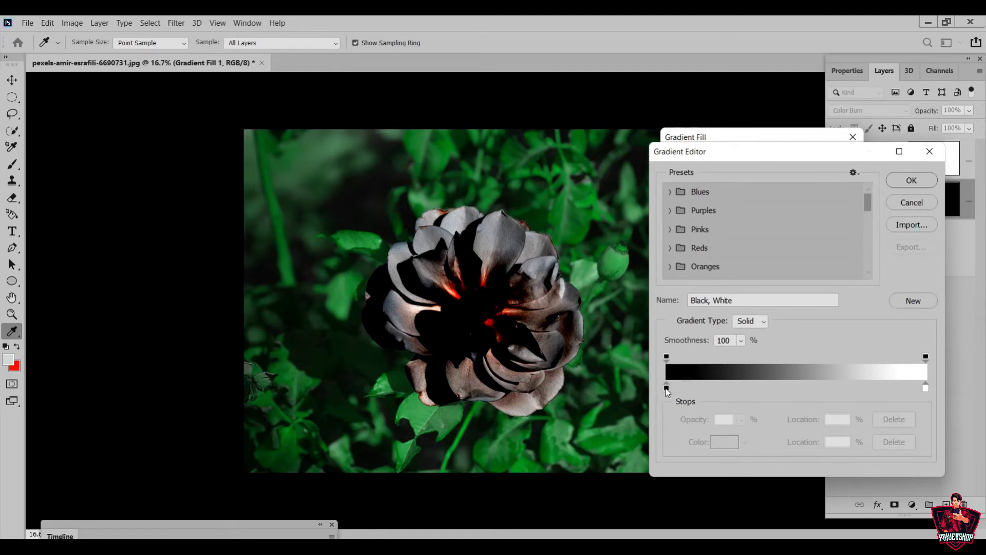
{"action": "left_click", "coordinate": [667, 389]}
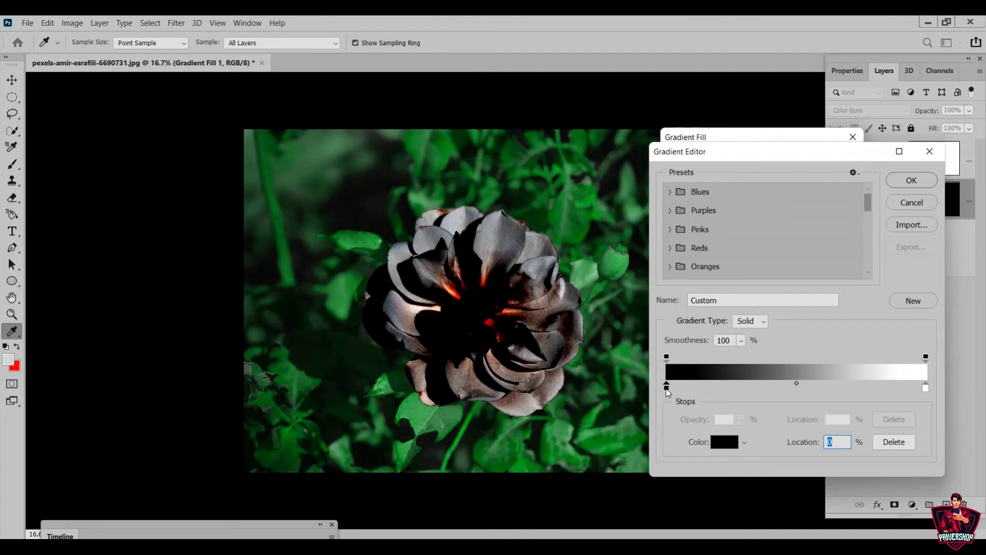
{"action": "left_click", "coordinate": [727, 442]}
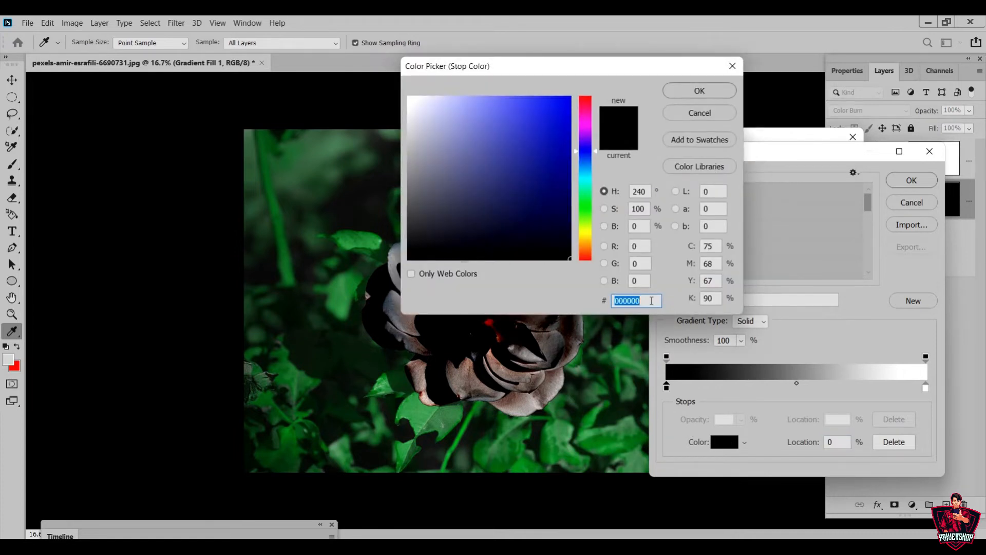
{"action": "type", "text": "DD"}
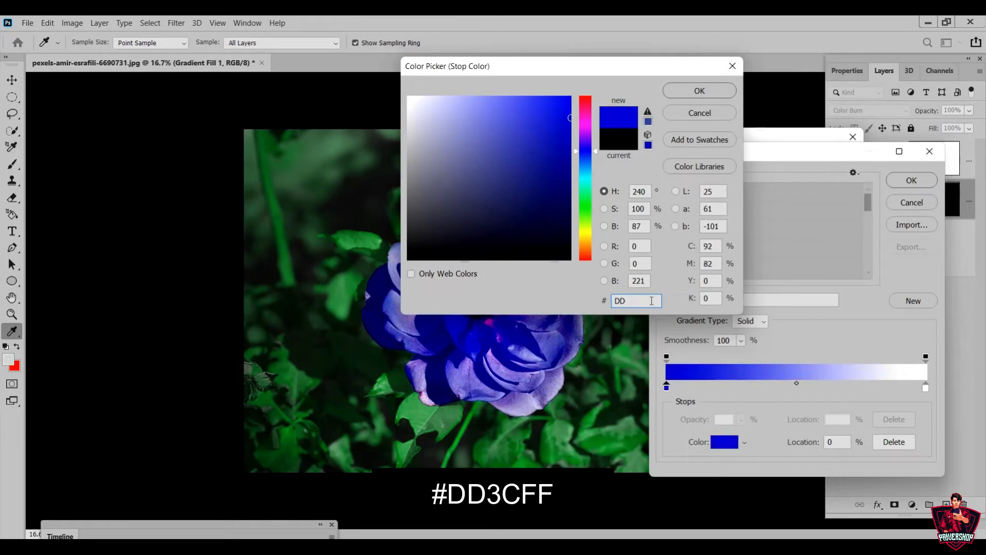
{"action": "type", "text": "3CFF"}
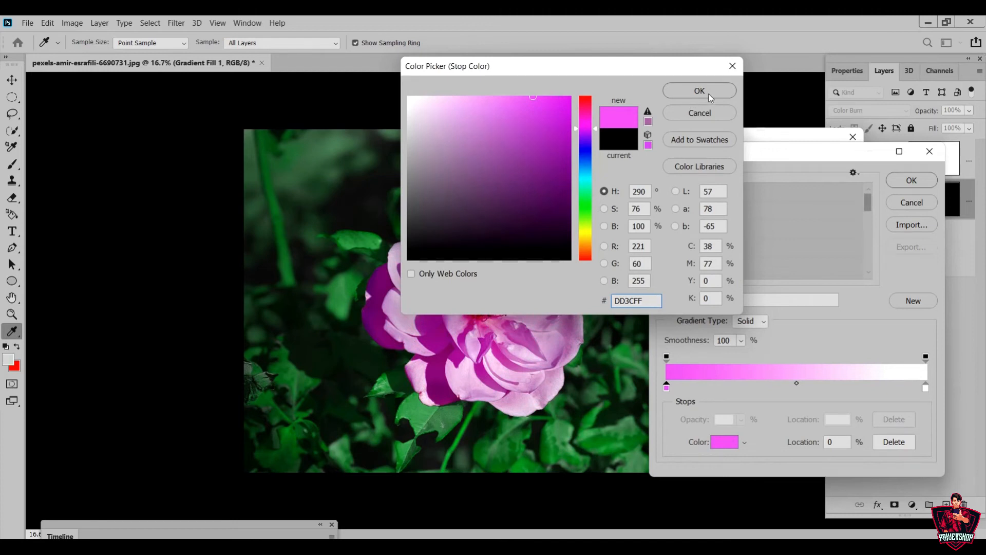
{"action": "left_click_drag", "start_coordinate": [648, 301], "coordinate": [602, 300]}
{"action": "left_click", "coordinate": [721, 96]}
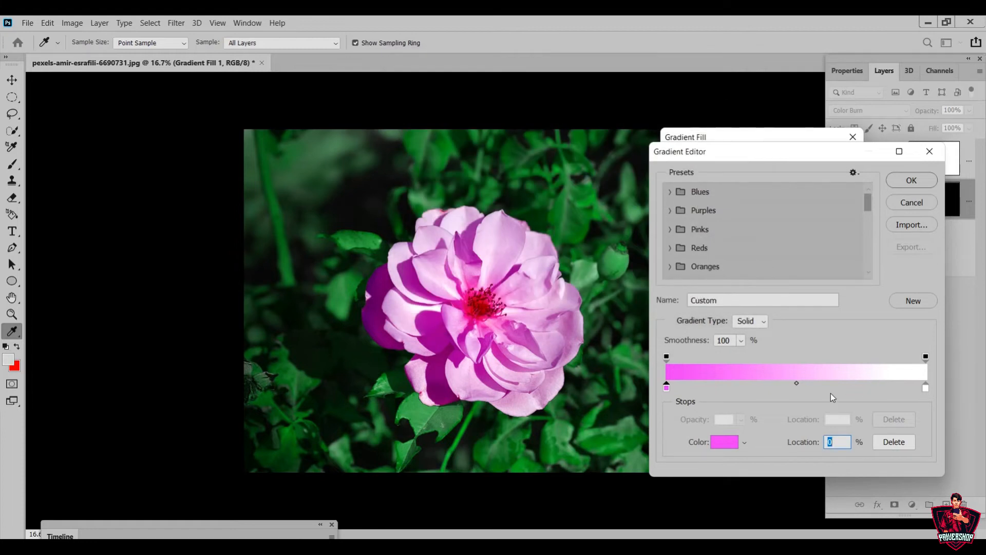
Remove the gradient's white color stop and set the starting opacity stop to 0%.
{"action": "mouse_move", "coordinate": [926, 387]}
{"action": "left_mouse_down"}
{"action": "mouse_move", "coordinate": [926, 402]}
{"action": "mouse_move", "coordinate": [933, 374]}
{"action": "left_mouse_up"}
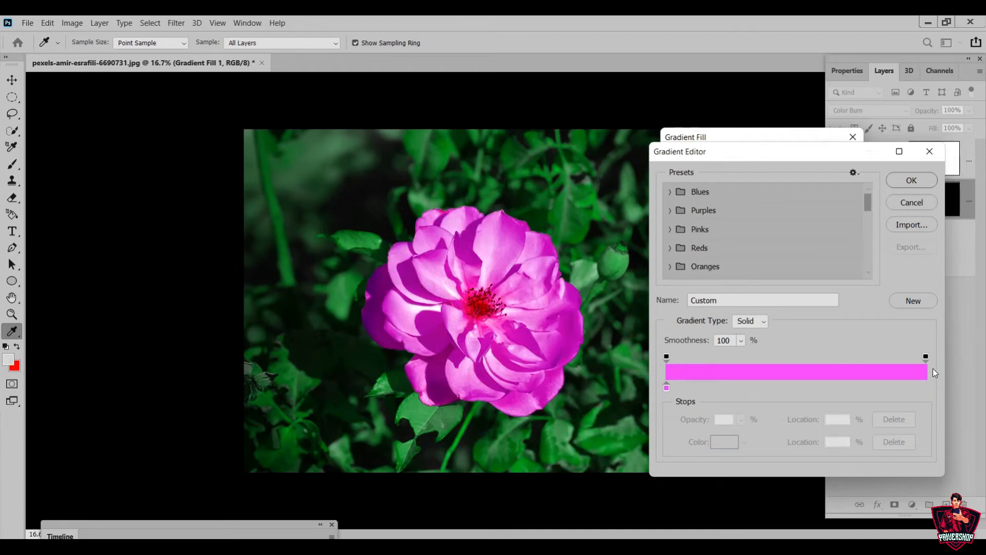
{"action": "left_click", "coordinate": [926, 356]}
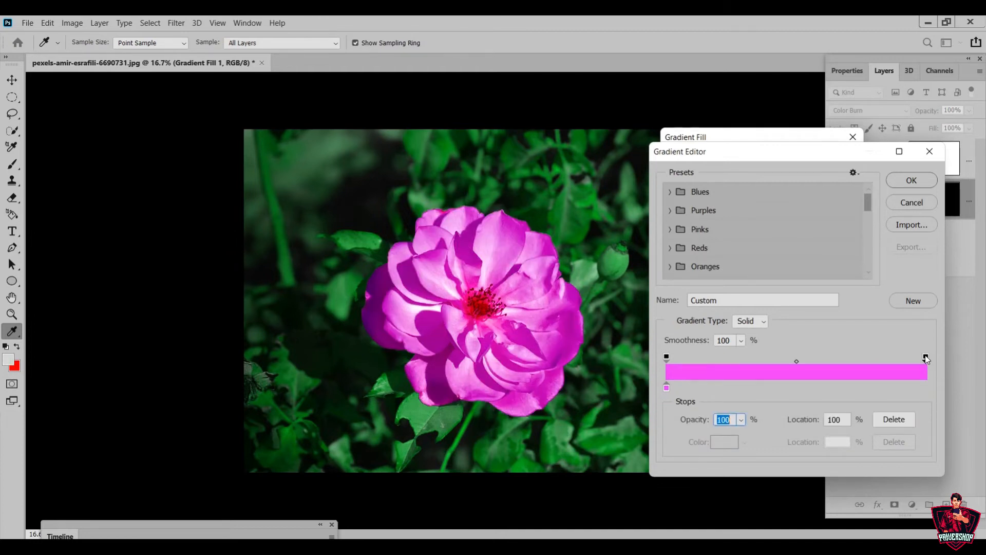
{"action": "left_click", "coordinate": [666, 356]}
{"action": "left_click", "coordinate": [741, 419]}
{"action": "left_click_drag", "start_coordinate": [753, 436], "coordinate": [673, 446]}
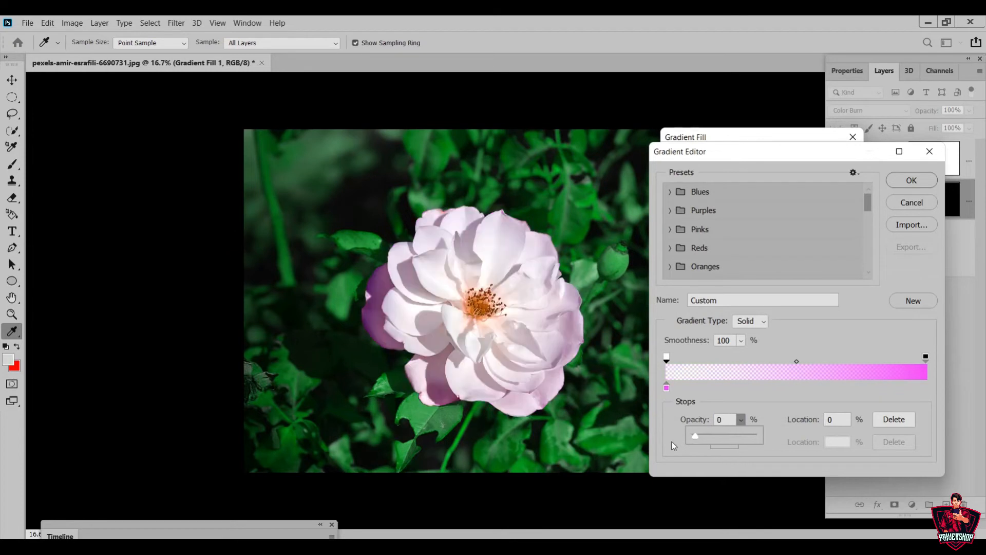
Move the gradient's 100% opacity stop to location 33% and apply the edited gradient to the fill layer.
{"action": "left_click_drag", "start_coordinate": [927, 356], "coordinate": [769, 360]}
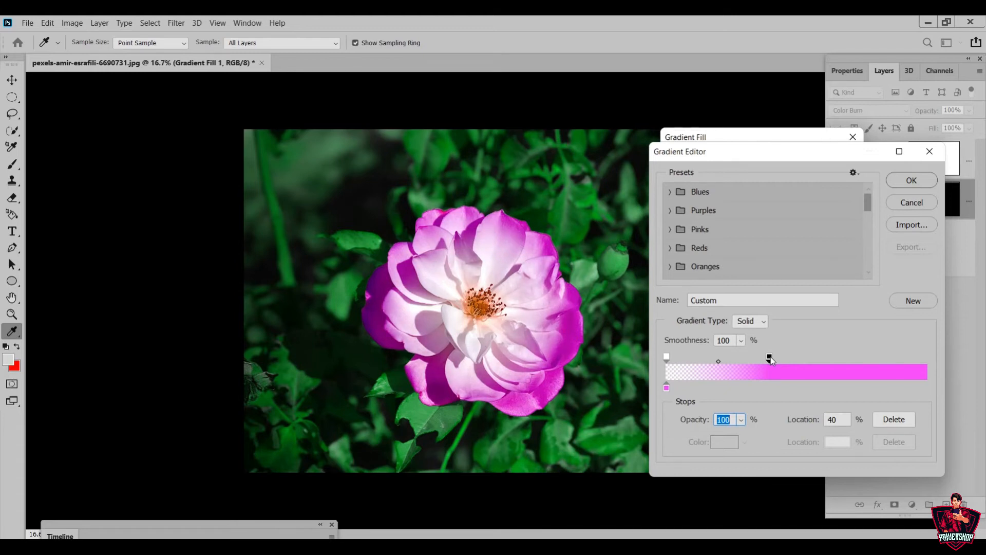
{"action": "left_click_drag", "start_coordinate": [771, 356], "coordinate": [752, 359]}
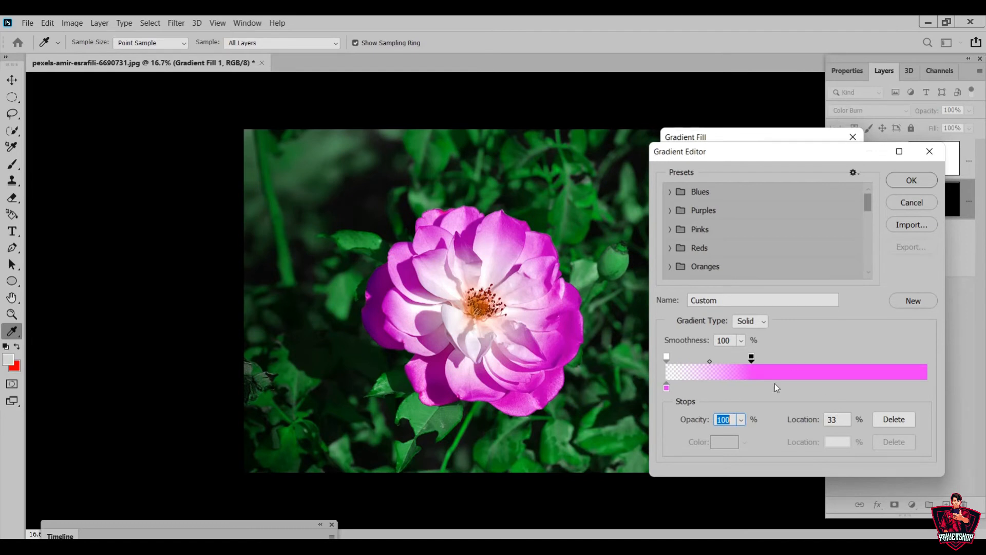
{"action": "left_click", "coordinate": [839, 421]}
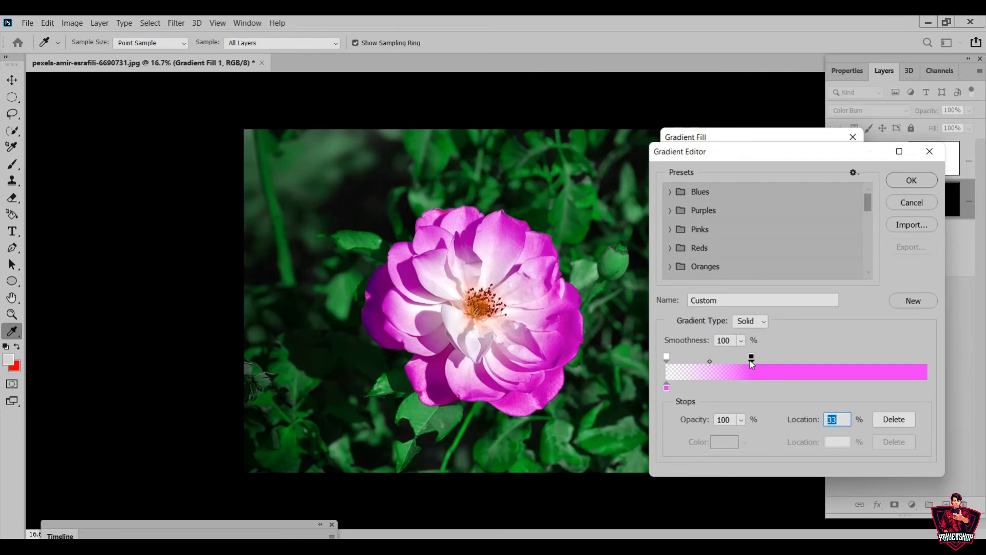
{"action": "key", "text": "shift+Tab"}
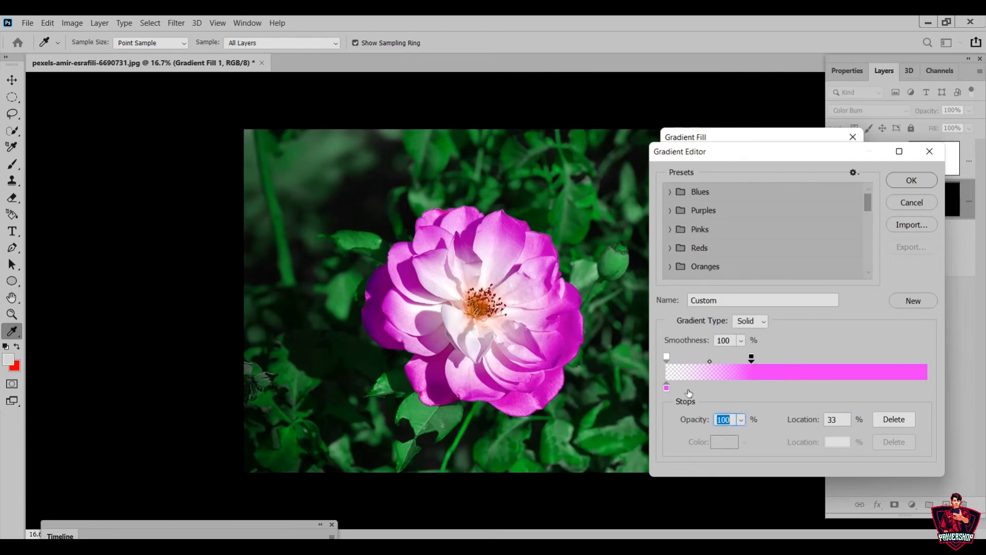
{"action": "mouse_move", "coordinate": [666, 388]}
{"action": "left_mouse_down"}
{"action": "mouse_move", "coordinate": [803, 390]}
{"action": "mouse_move", "coordinate": [666, 393]}
{"action": "left_mouse_up"}
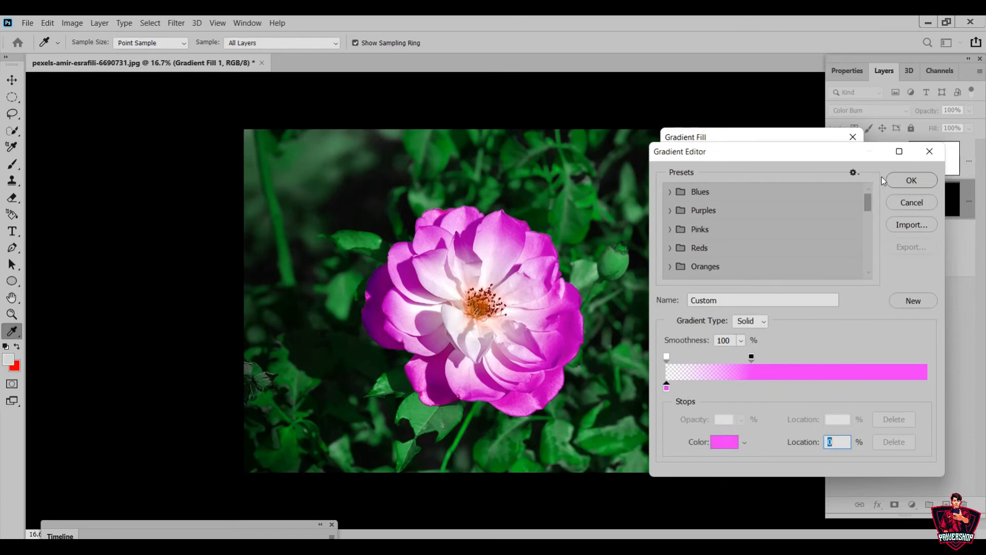
{"action": "left_click", "coordinate": [911, 179]}
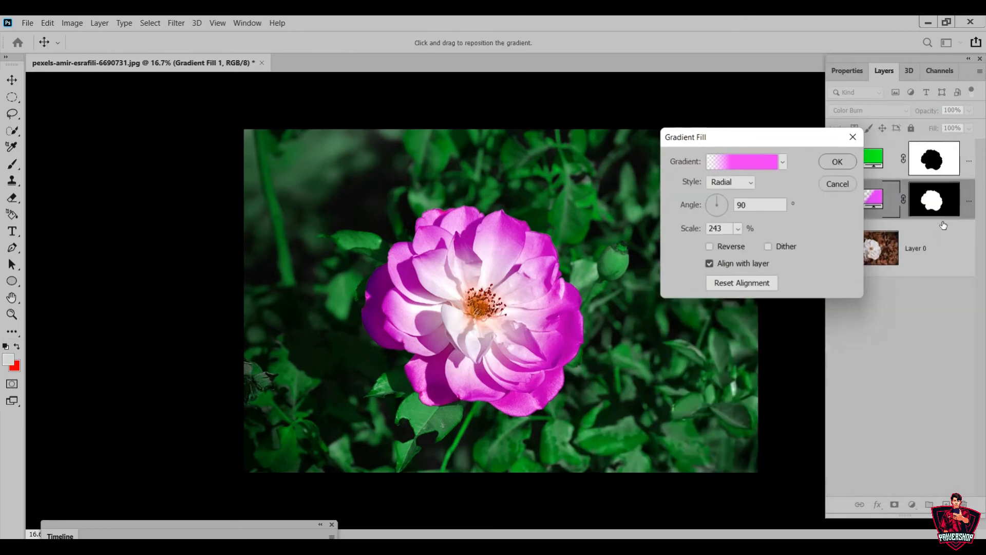
{"action": "left_click", "coordinate": [838, 162]}
{"action": "key", "text": "w"}
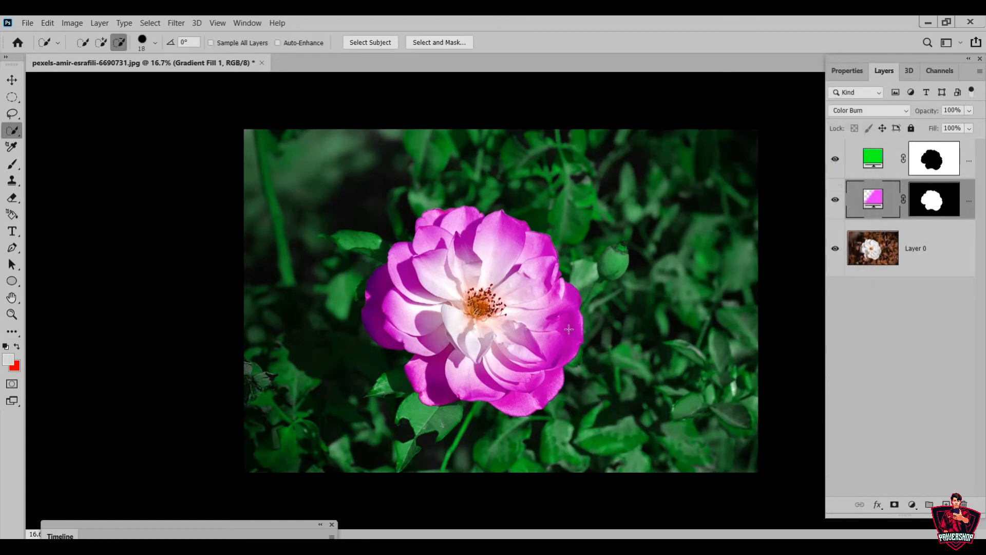
Group the green Solid Color fill layer and the flower's Gradient fill layer together.
{"action": "left_click", "coordinate": [13, 317]}
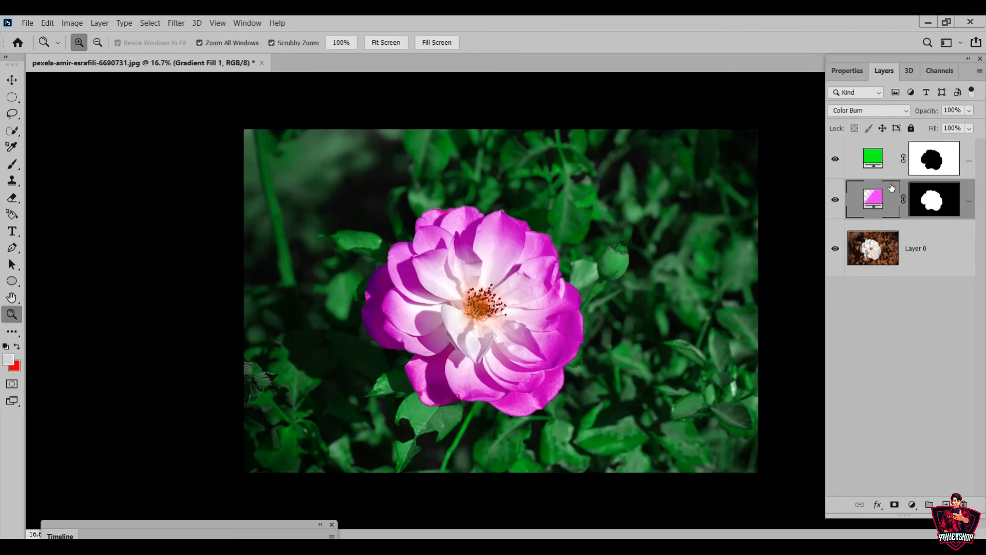
{"action": "left_click", "coordinate": [903, 176], "text": "shift"}
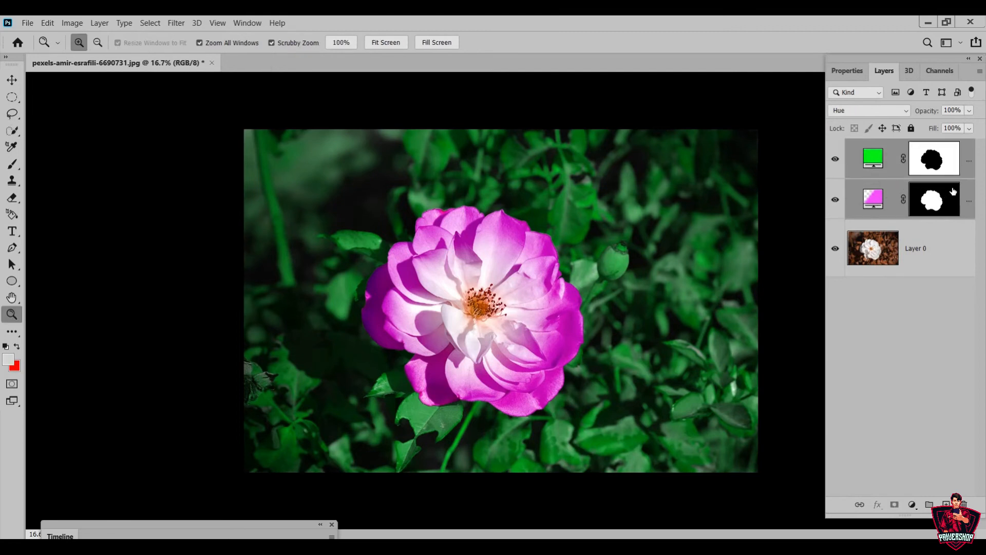
{"action": "left_click_drag", "start_coordinate": [967, 195], "coordinate": [930, 505]}
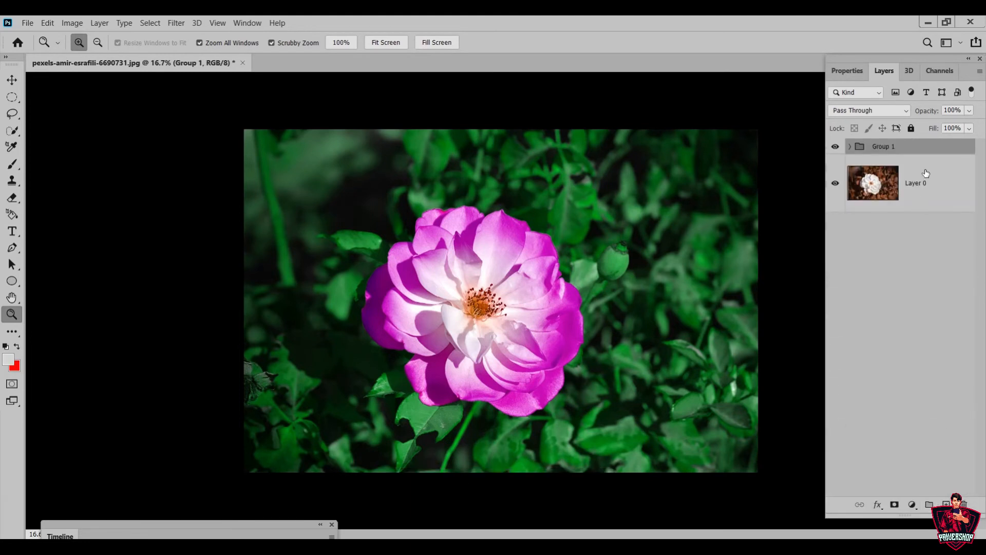
Compare the photo with the fill layer group hidden and shown, and examine the recolored flower up close.
{"action": "left_click", "coordinate": [834, 147]}
{"action": "left_click", "coordinate": [835, 148]}
{"action": "left_click", "coordinate": [835, 148]}
{"action": "left_click", "coordinate": [835, 148]}
{"action": "left_click", "coordinate": [958, 199]}
{"action": "left_click", "coordinate": [950, 229]}
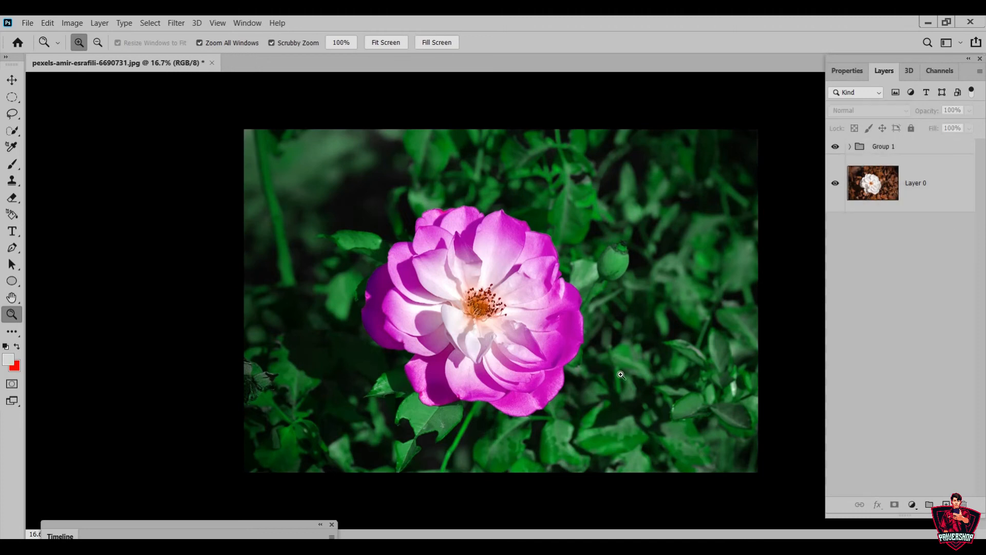
{"action": "left_click_drag", "start_coordinate": [548, 313], "coordinate": [584, 334]}
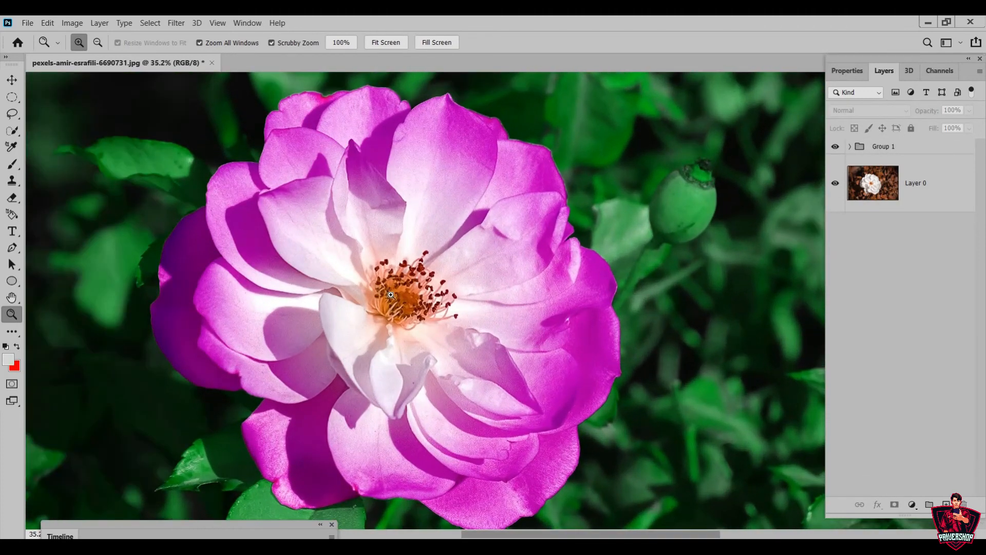
{"action": "left_click_drag", "start_coordinate": [392, 295], "coordinate": [436, 296]}
{"action": "left_click_drag", "start_coordinate": [450, 257], "coordinate": [432, 258]}
{"action": "mouse_move", "coordinate": [785, 177]}
{"action": "left_mouse_down"}
{"action": "mouse_move", "coordinate": [808, 170]}
{"action": "mouse_move", "coordinate": [773, 189]}
{"action": "left_mouse_up"}
{"action": "left_click_drag", "start_coordinate": [670, 226], "coordinate": [633, 268]}
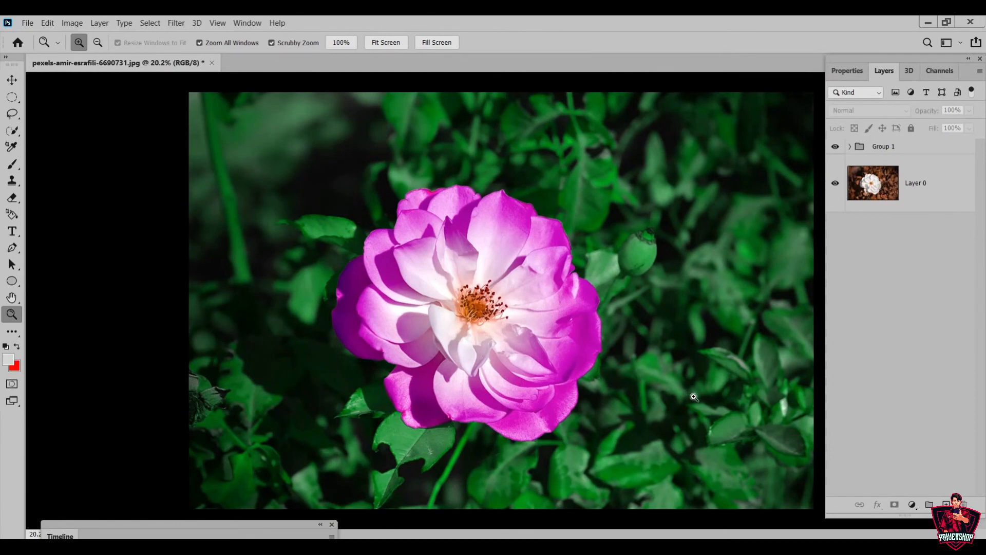
Start an Export As of the recolored photo and set the file format to JPG.
{"action": "left_click", "coordinate": [24, 23]}
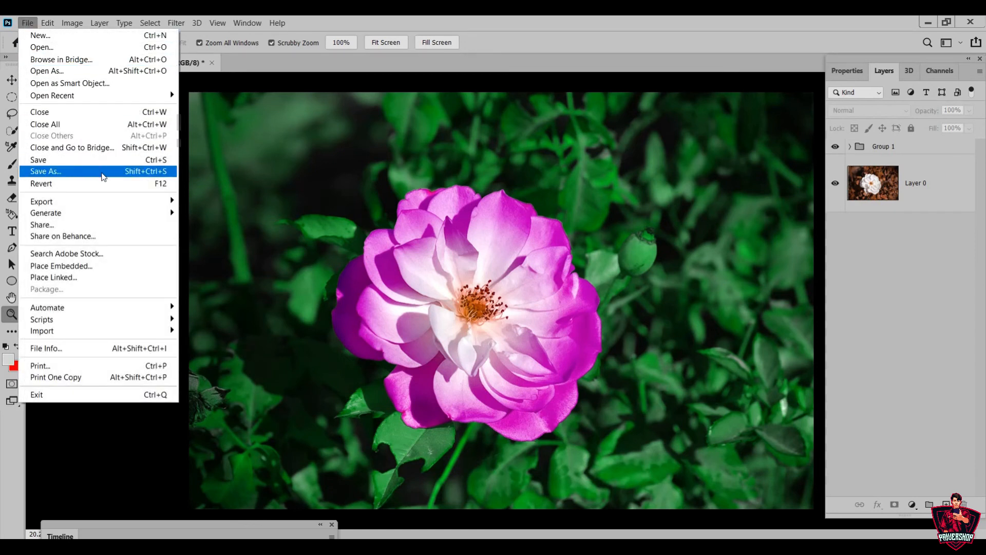
{"action": "mouse_move", "coordinate": [114, 205]}
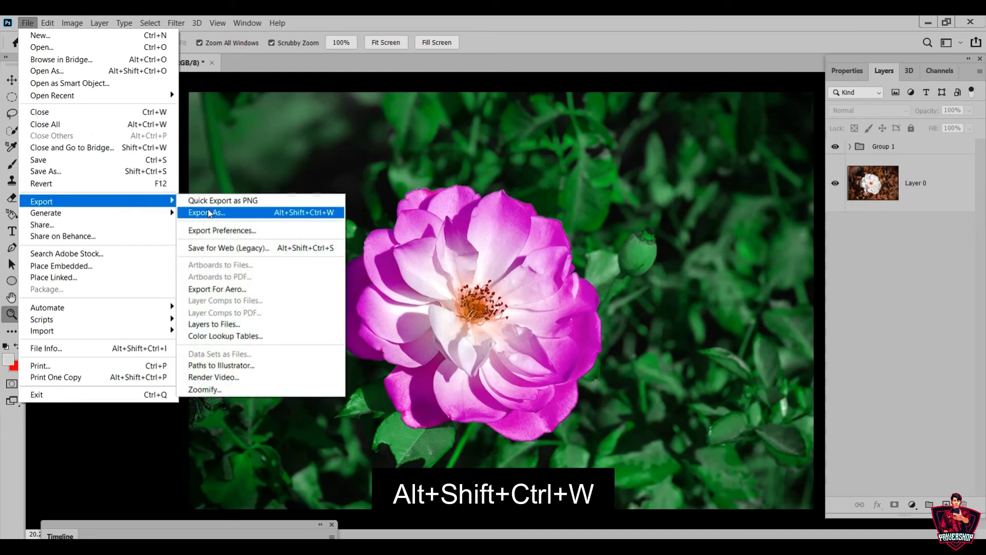
{"action": "left_click", "coordinate": [254, 215]}
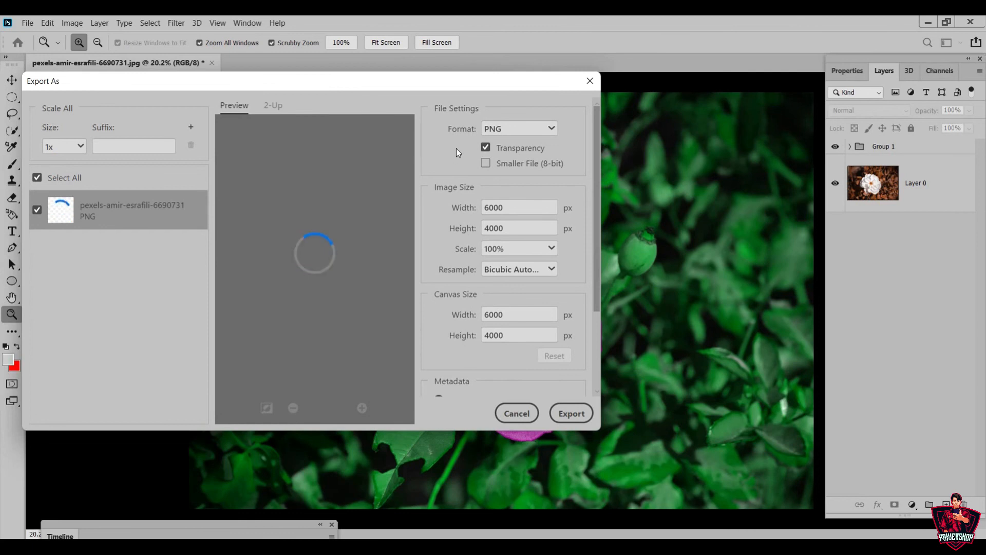
{"action": "left_click", "coordinate": [519, 129]}
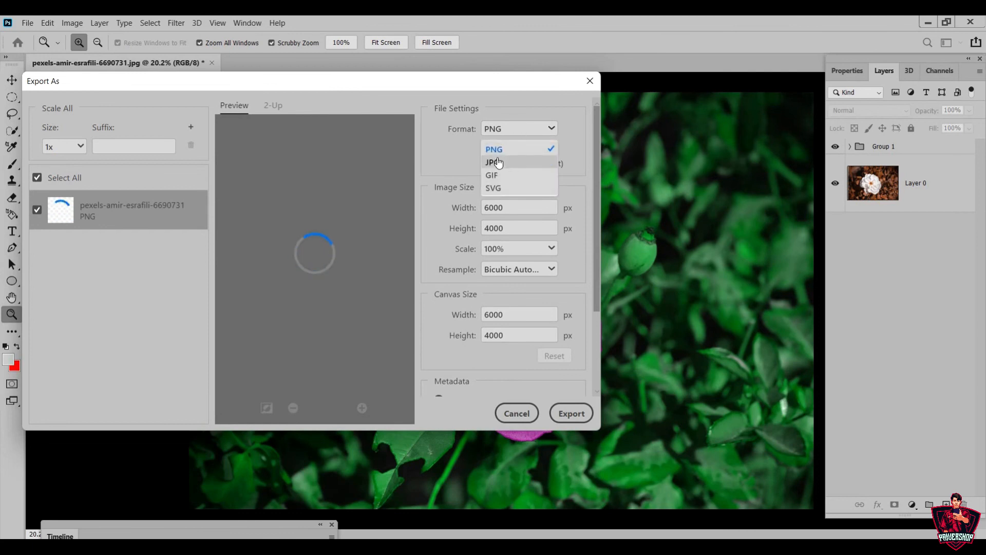
{"action": "left_click", "coordinate": [537, 162]}
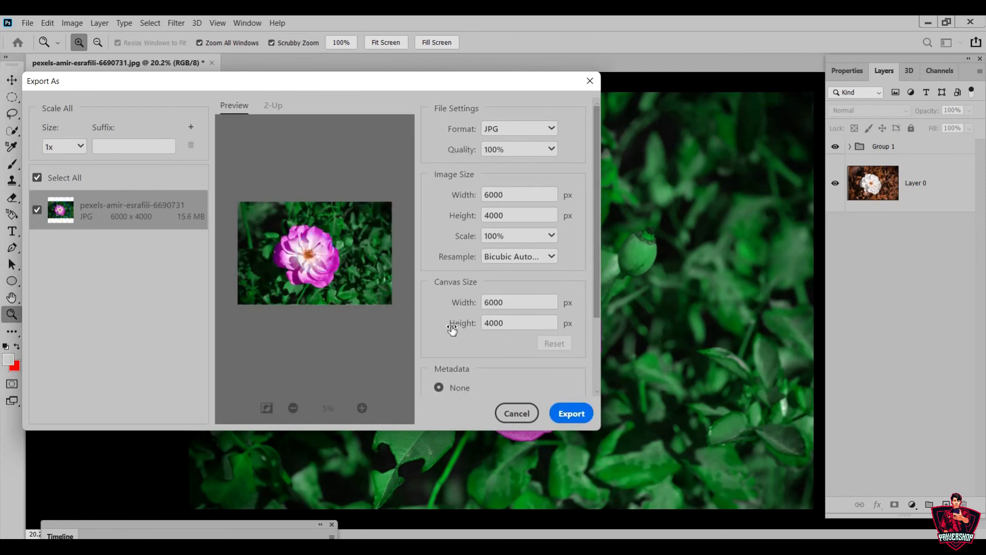
Export the photo to the Downloads folder under the file name FLOWER.
{"action": "left_click", "coordinate": [571, 414]}
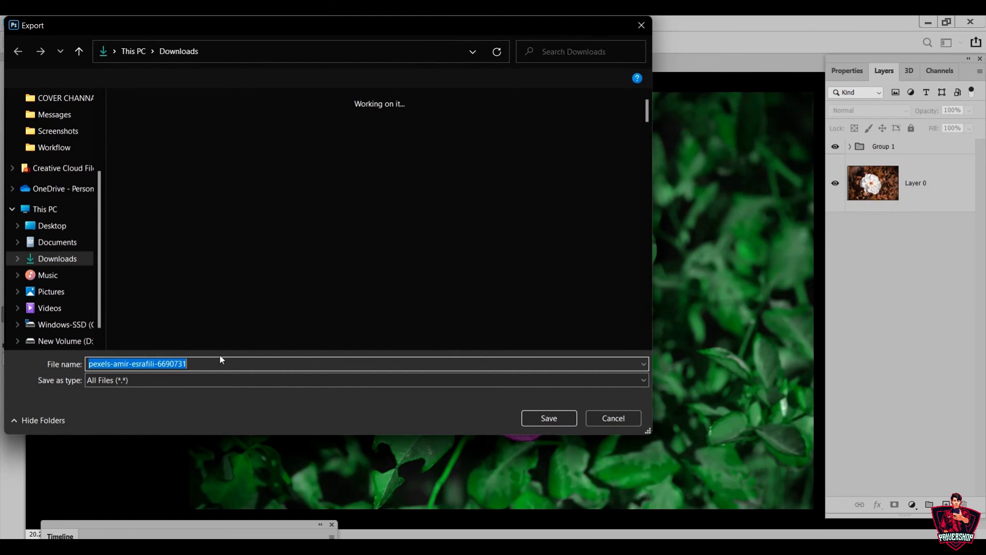
{"action": "key", "text": "BackSpace"}
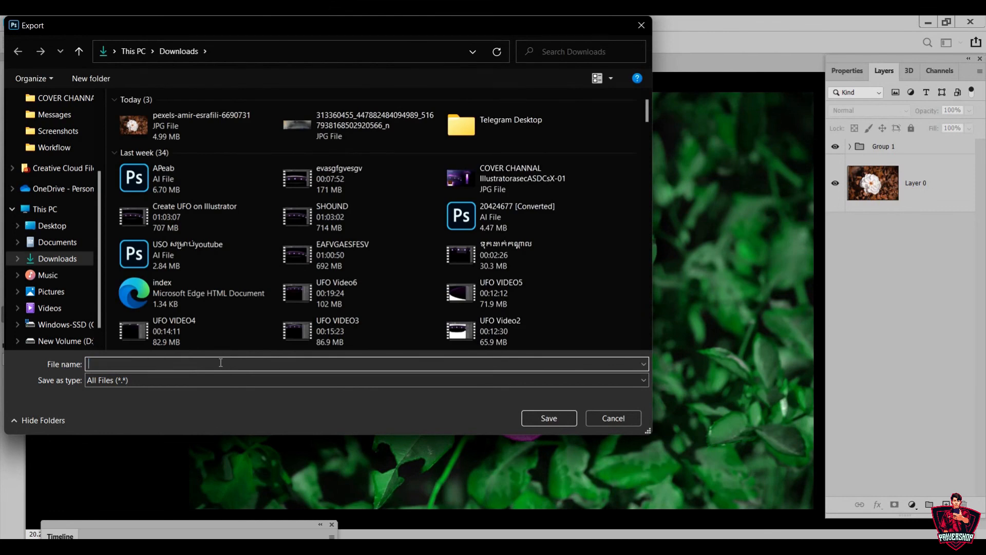
{"action": "type", "text": "FLOWER"}
{"action": "left_click", "coordinate": [570, 418]}
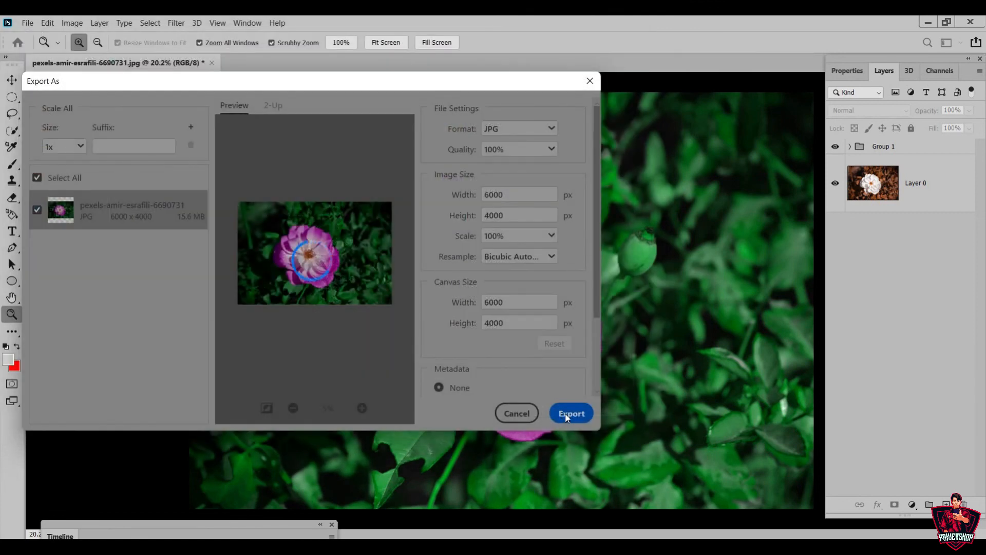